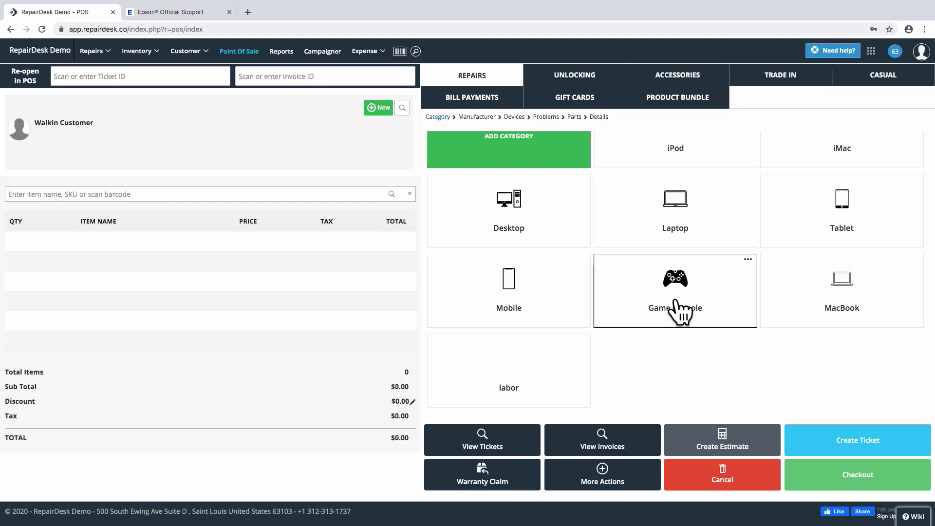
# Switch Chrome from the RepairDesk point-of-sale tab to the Epson Official Support page
pyautogui.moveTo(211, 6)
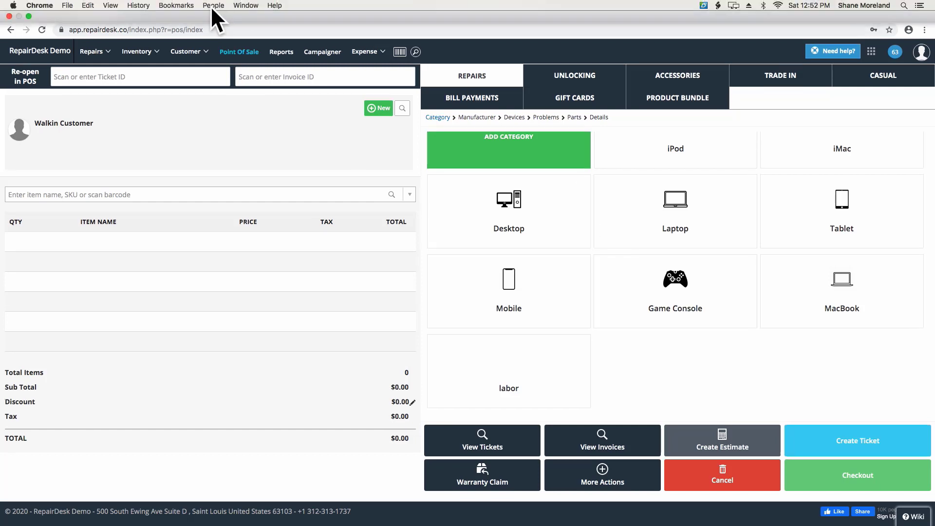
pyautogui.click(188, 34)
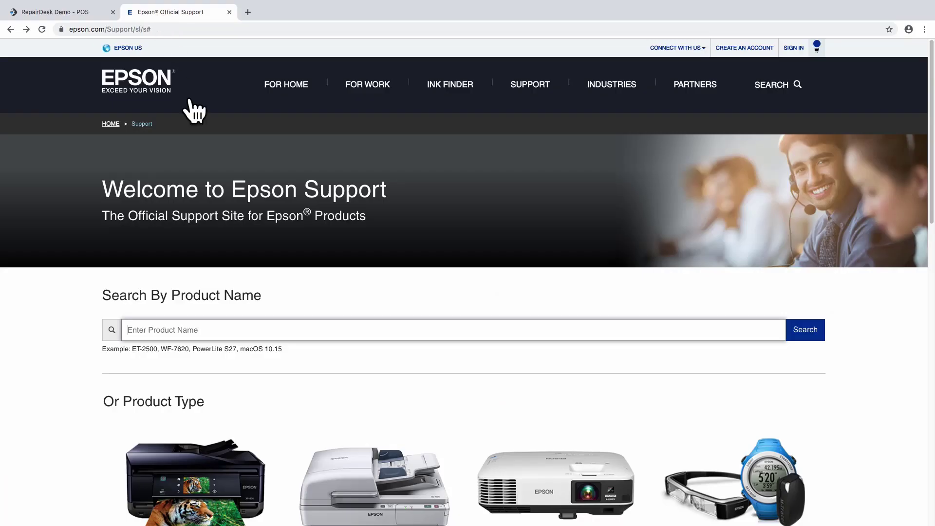
# Search Epson Support for 't-m30' and open the Epson TM-m30 Series product page
pyautogui.write('t-m30')
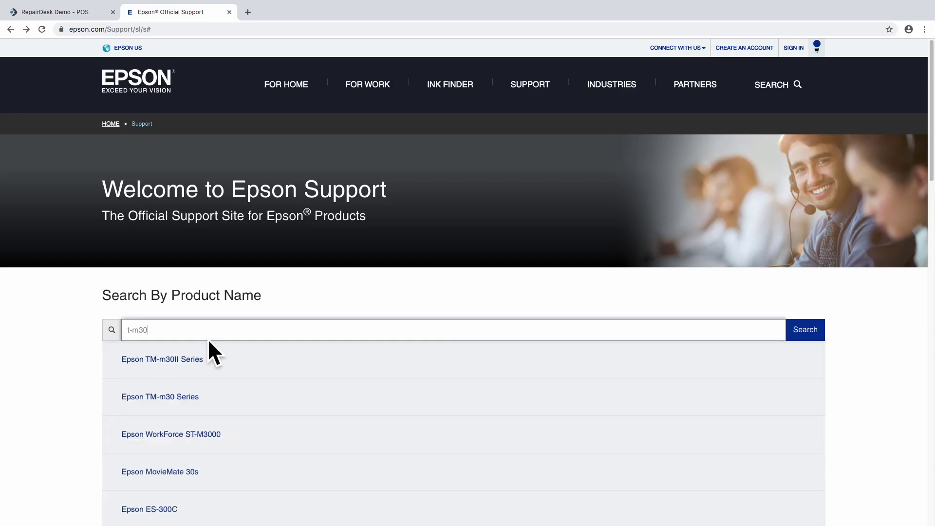
pyautogui.click(184, 397)
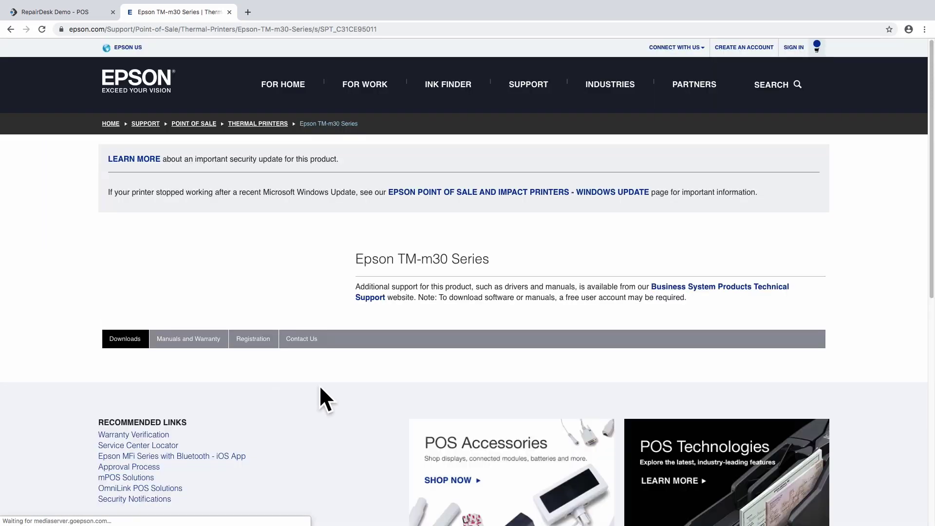
pyautogui.scroll(-7, 551, 375)
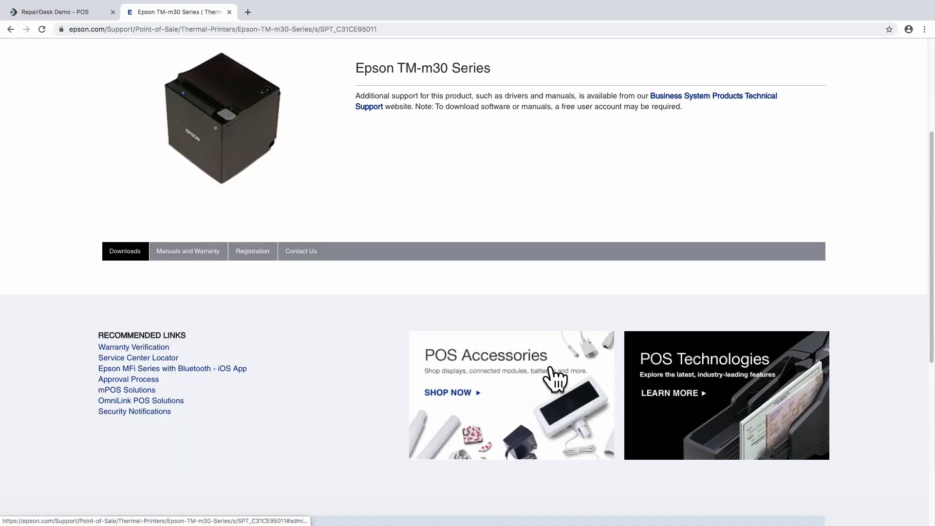
pyautogui.scroll(1, 556, 378)
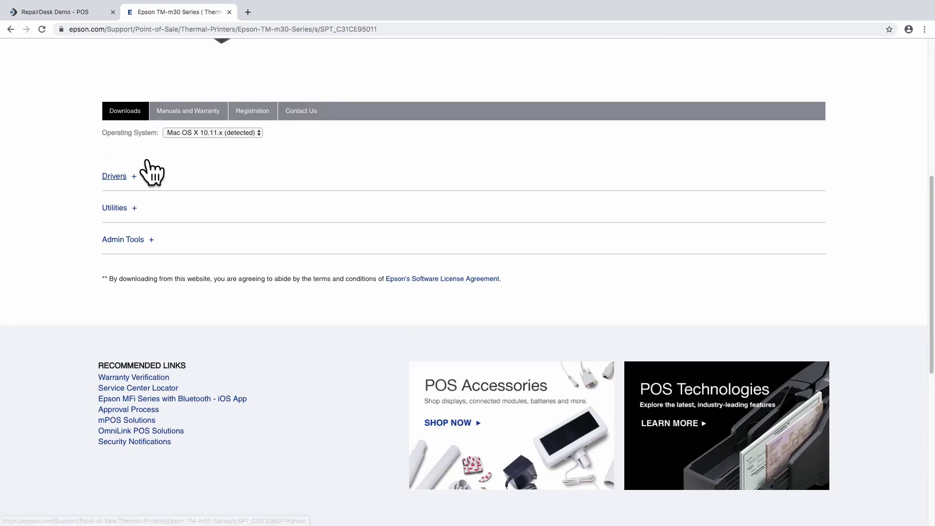
# Download the TM-m30 Printer Driver v3.0.0 package from the Drivers list, then go to the desktop
pyautogui.click(135, 176)
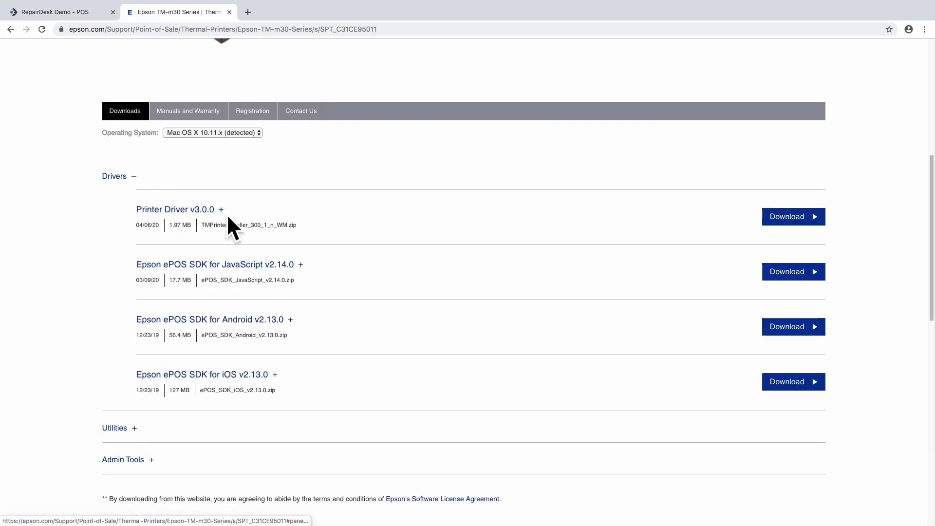
pyautogui.click(816, 219)
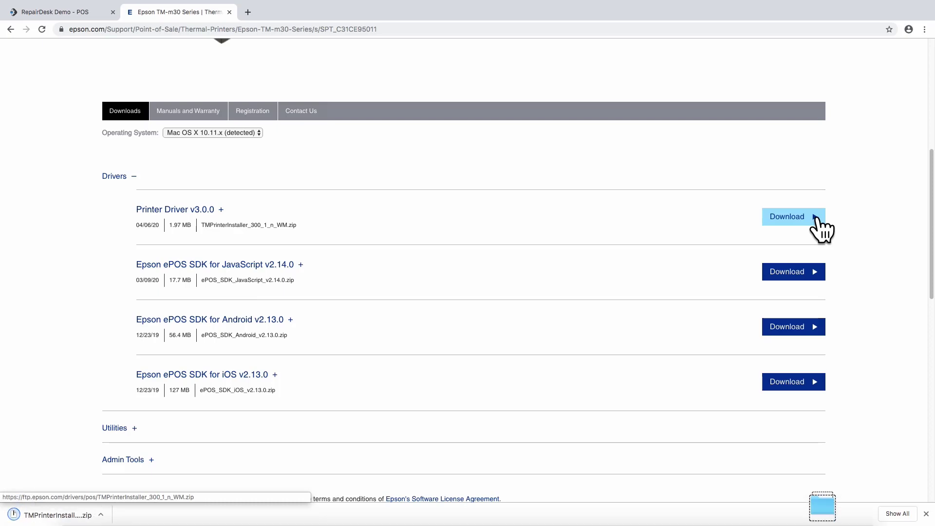
pyautogui.click(100, 514)
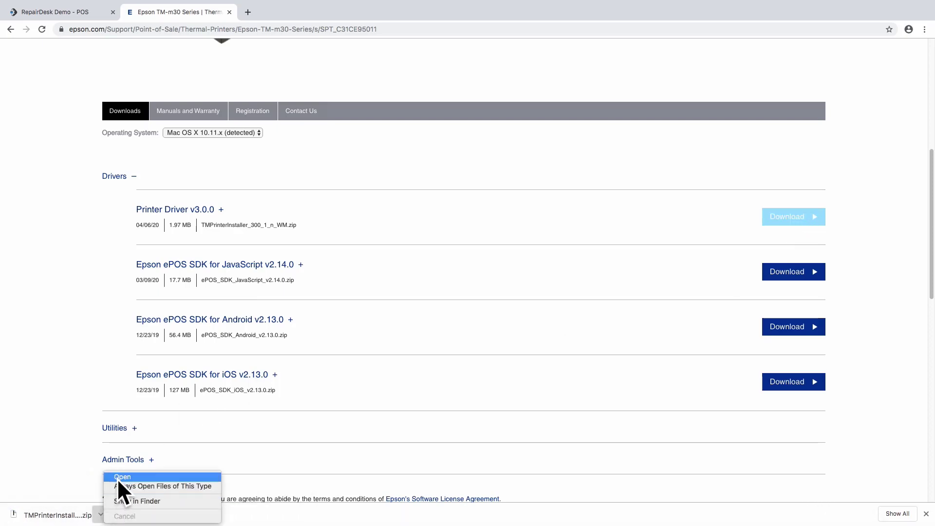
pyautogui.hotkey('ctrl', 'Left')
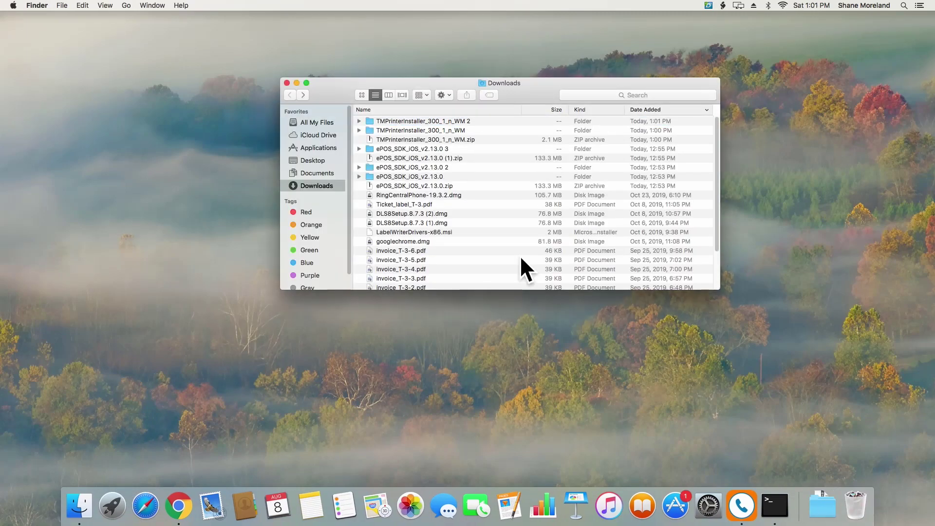
# Open the TMPrinterInstaller folder, mount TMPrinterInstaller_300_n.dmg and launch TMPrinterInstaller.pkg
pyautogui.doubleClick(440, 131)
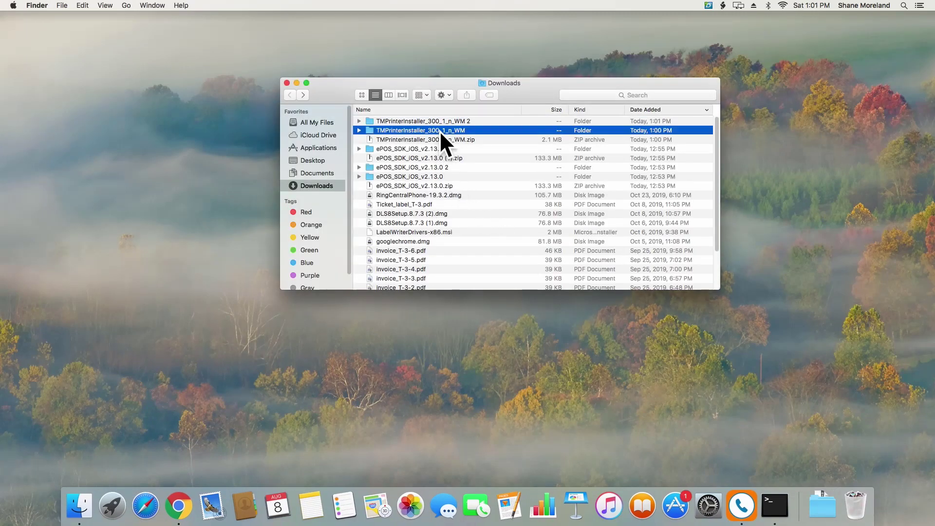
pyautogui.doubleClick(442, 130)
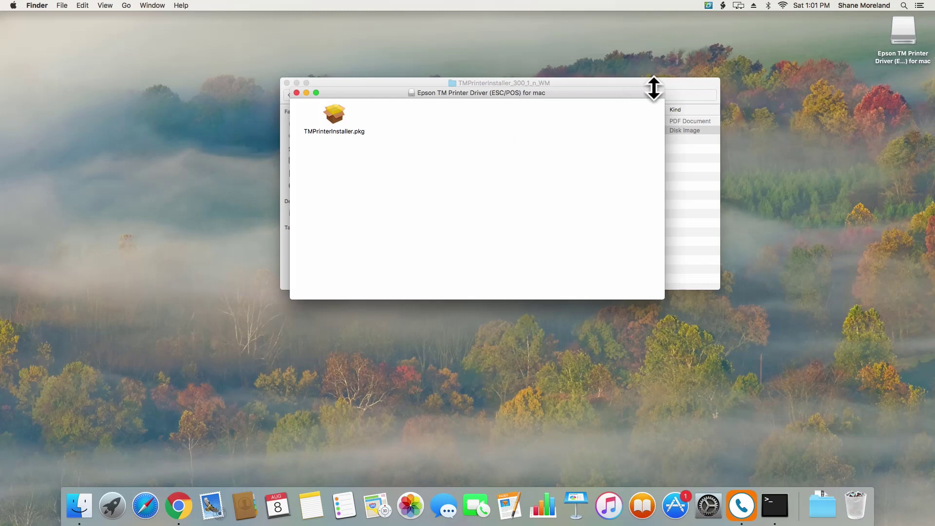
pyautogui.doubleClick(336, 115)
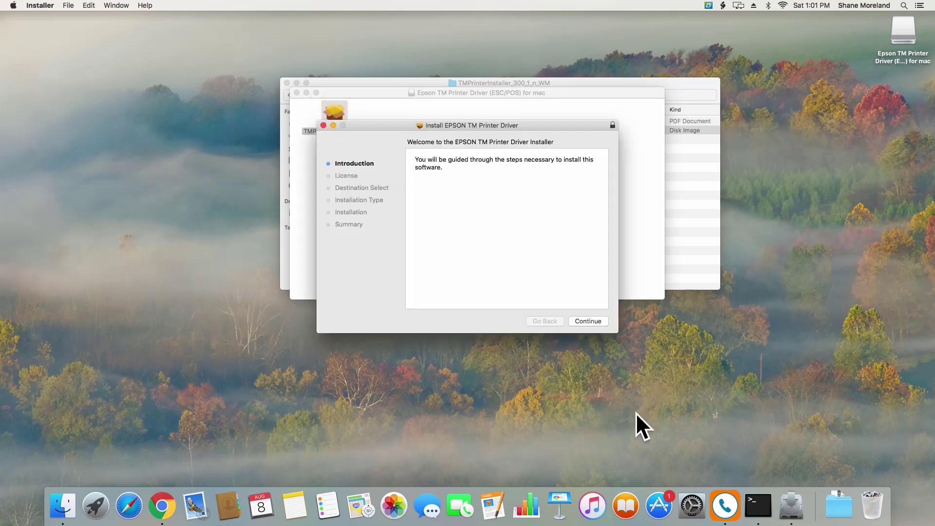
# Install the EPSON TM Printer Driver, accepting the licence and authorising with the admin password
pyautogui.click(593, 322)
pyautogui.click(587, 321)
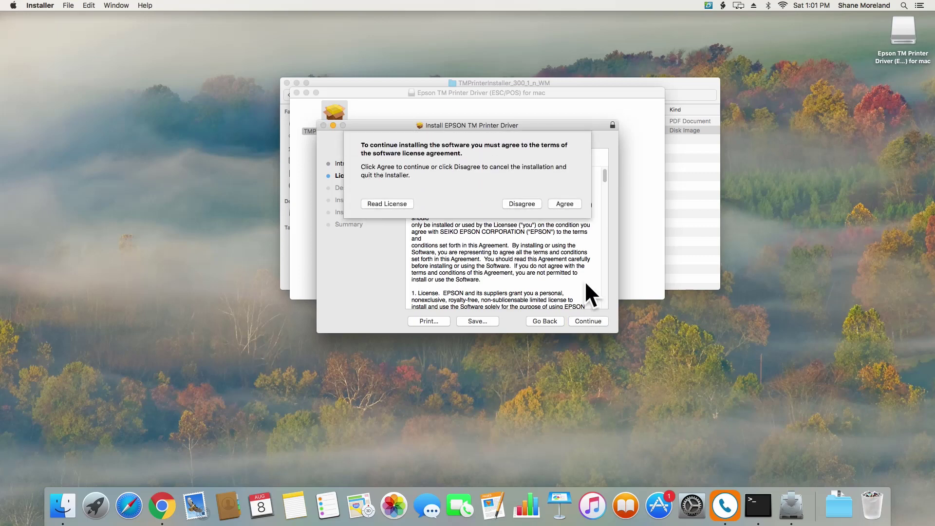
pyautogui.click(566, 203)
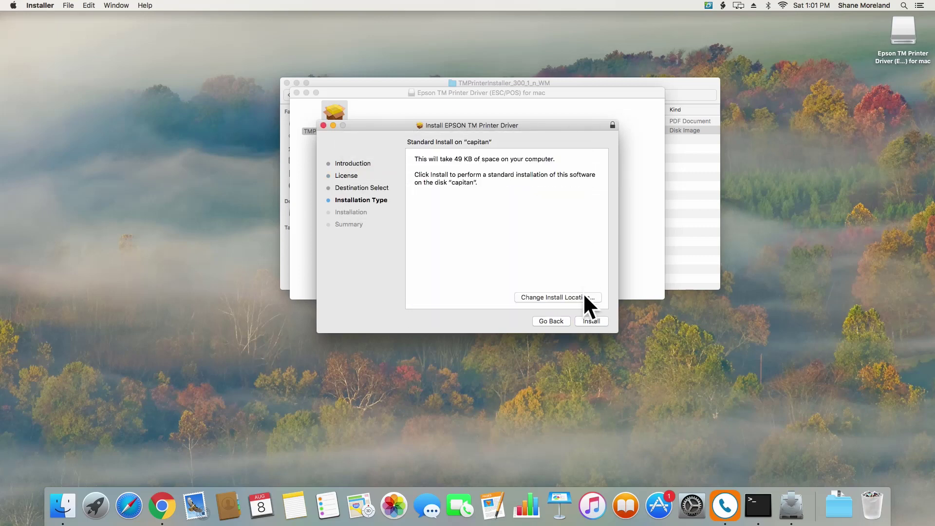
pyautogui.click(589, 321)
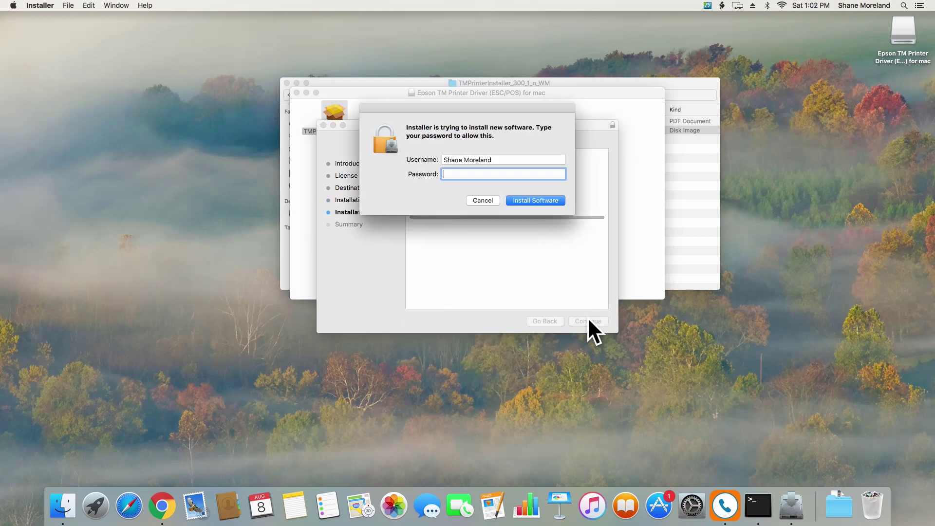
pyautogui.write('••••••••••')
pyautogui.click(559, 200)
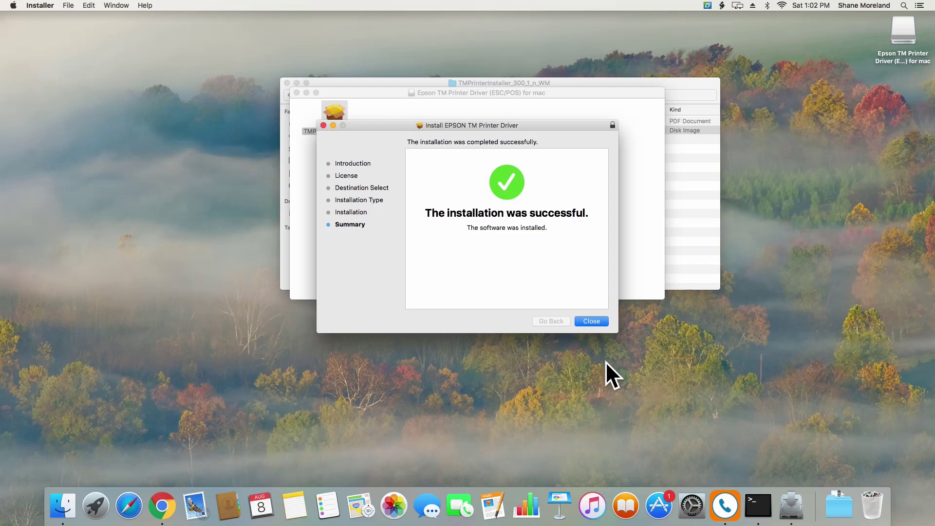
pyautogui.click(597, 323)
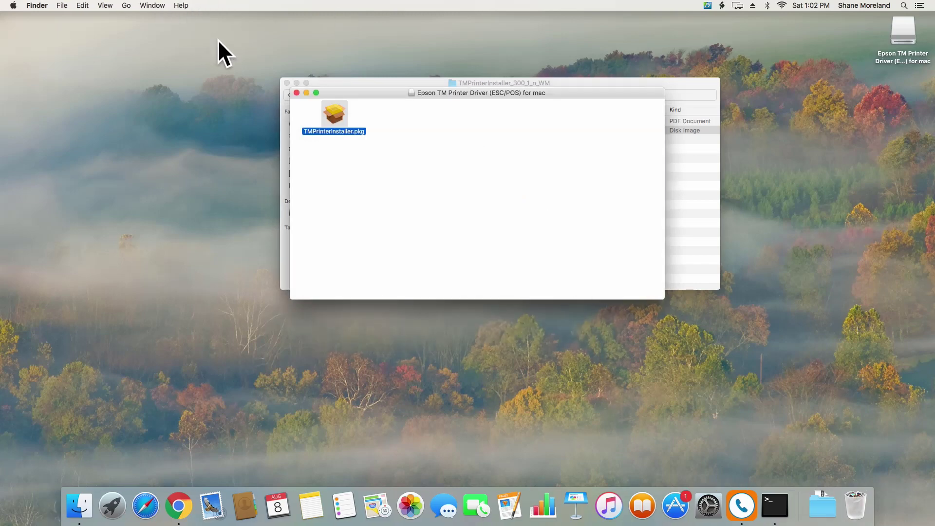
# Close both Finder windows and open Printers & Scanners in System Preferences
pyautogui.click(296, 93)
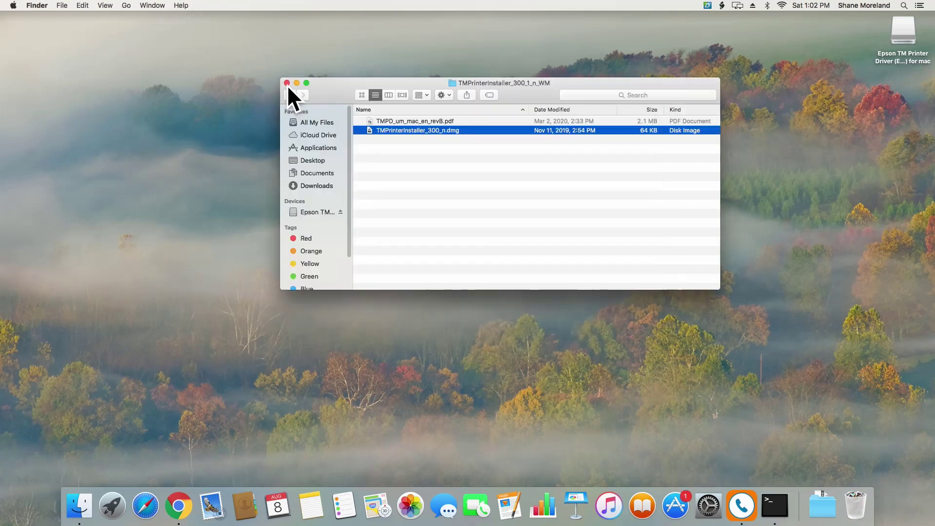
pyautogui.click(286, 83)
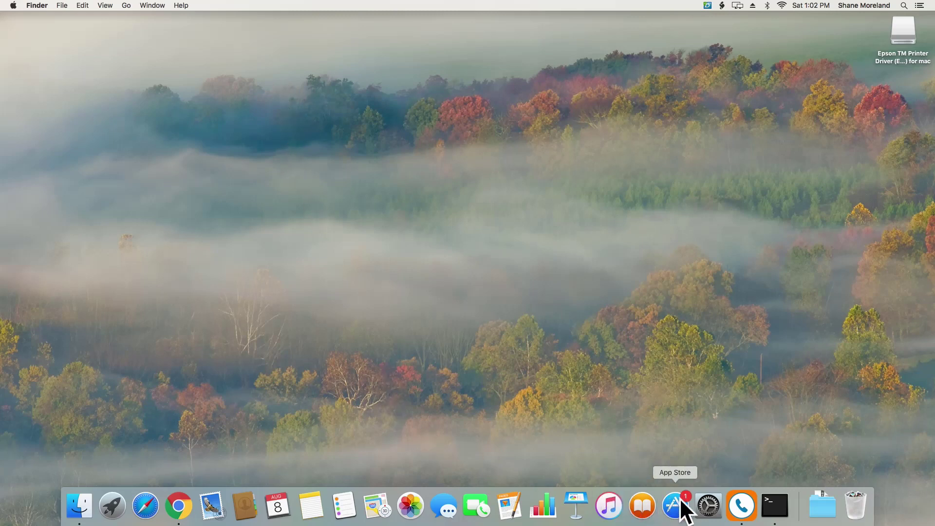
pyautogui.click(708, 506)
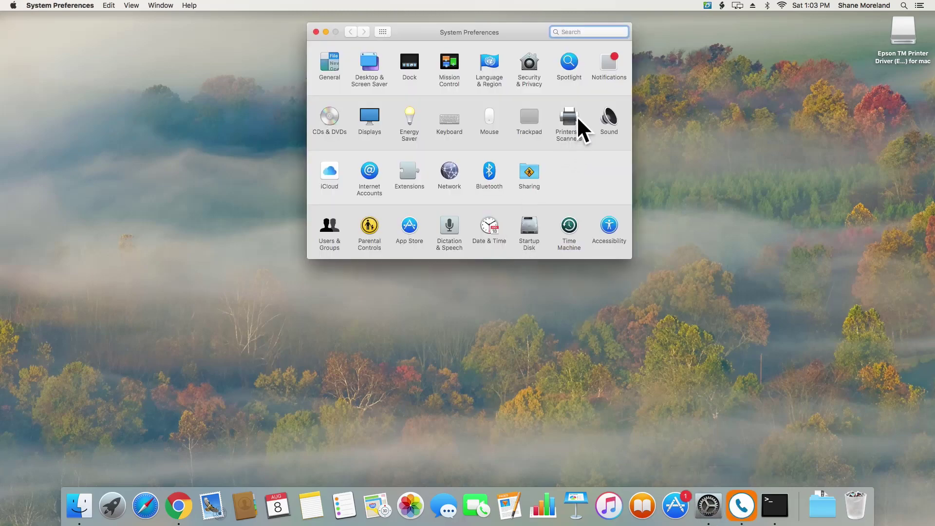
pyautogui.click(583, 129)
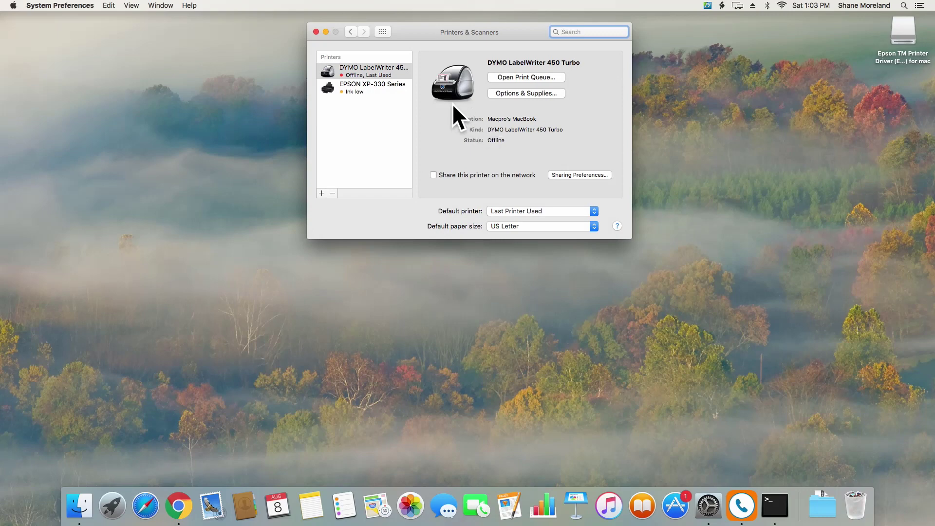
# Add a printer by IP address 192.168.1.201, continuing past the verification failure
pyautogui.click(321, 192)
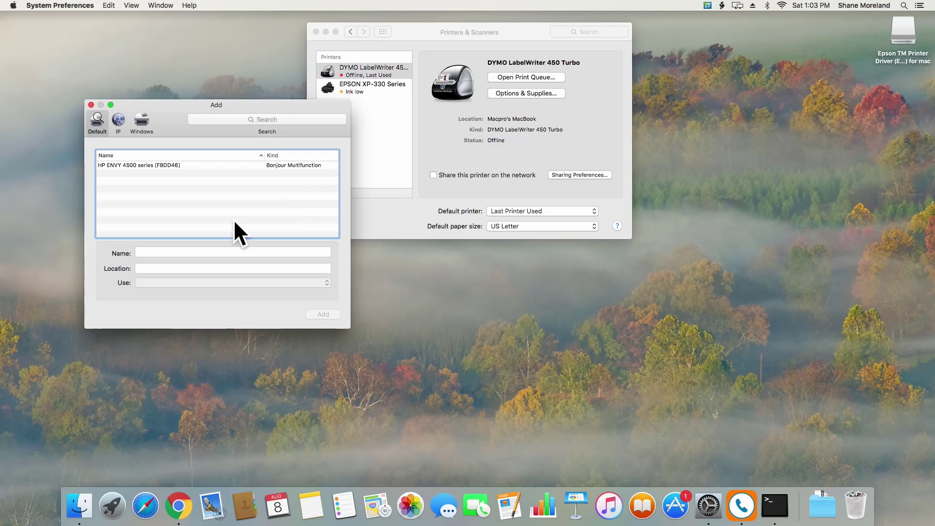
pyautogui.click(118, 120)
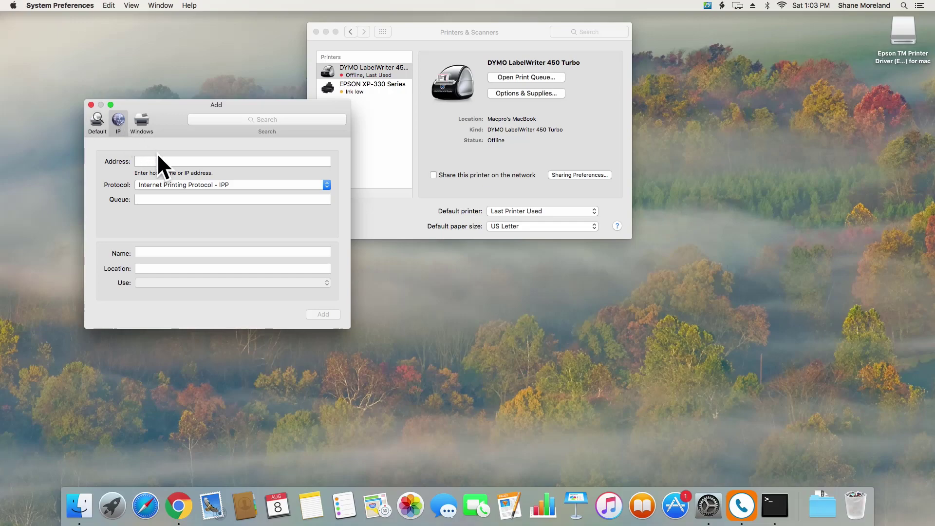
pyautogui.click(159, 161)
pyautogui.write('192.')
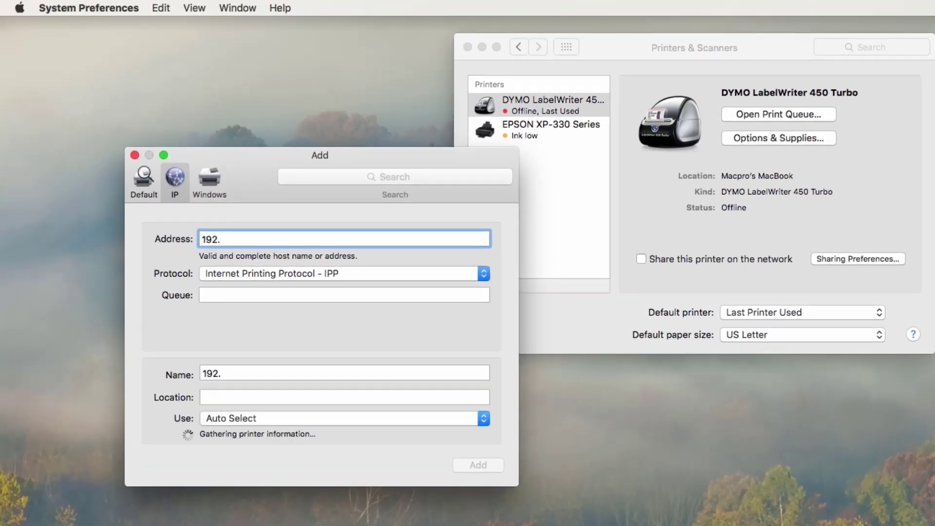
pyautogui.write('168.1.201')
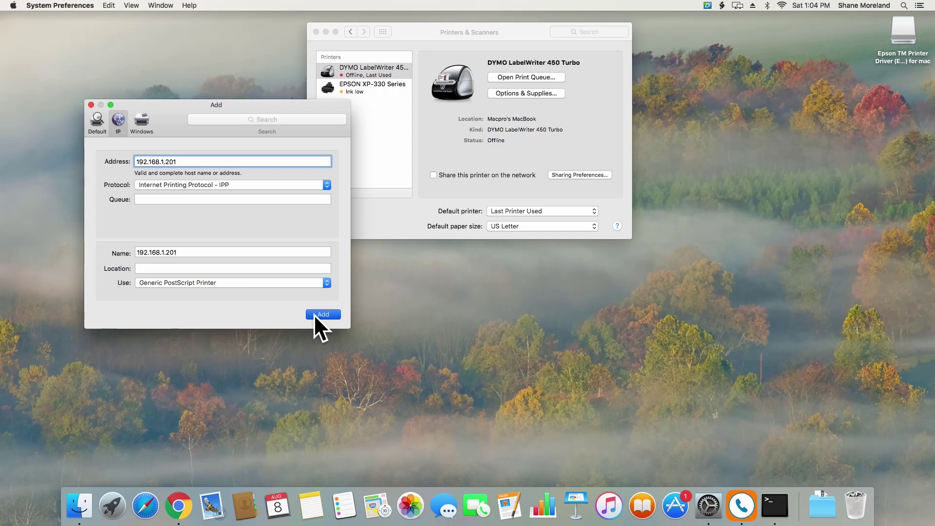
pyautogui.click(315, 314)
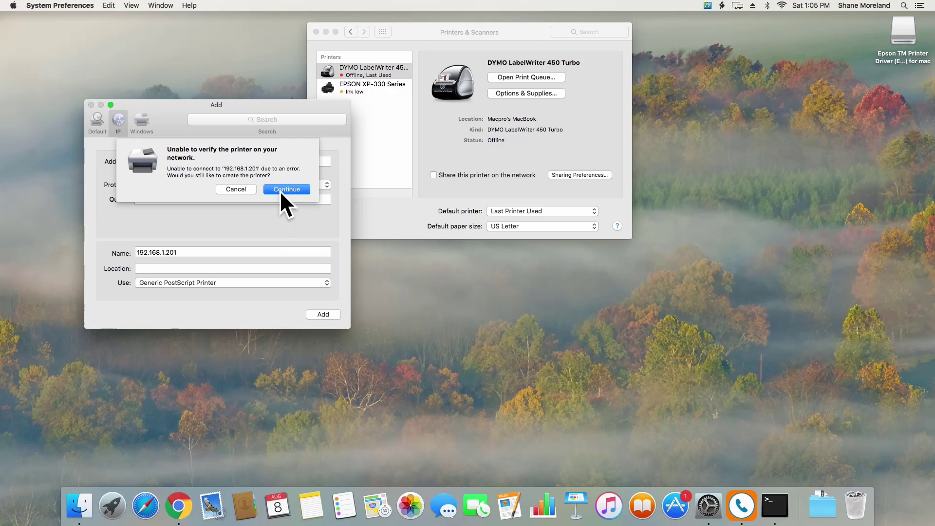
pyautogui.click(282, 189)
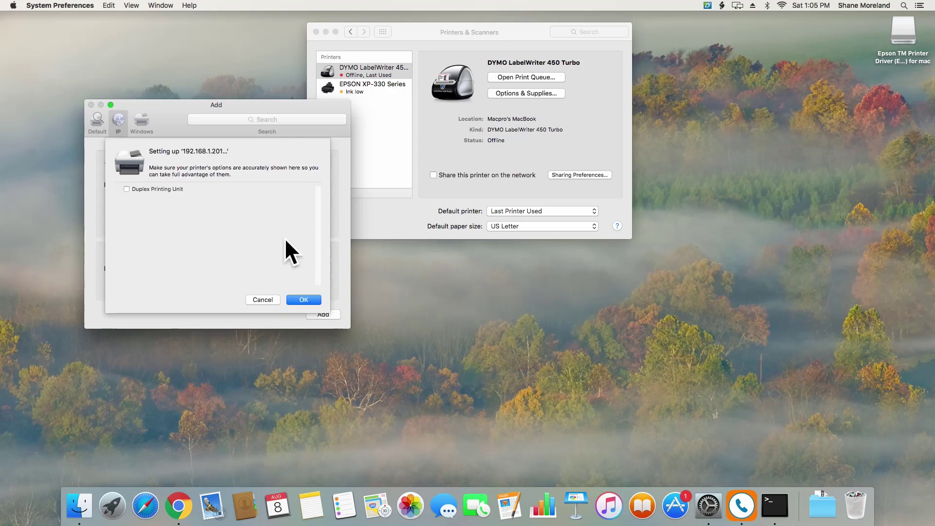
pyautogui.click(301, 298)
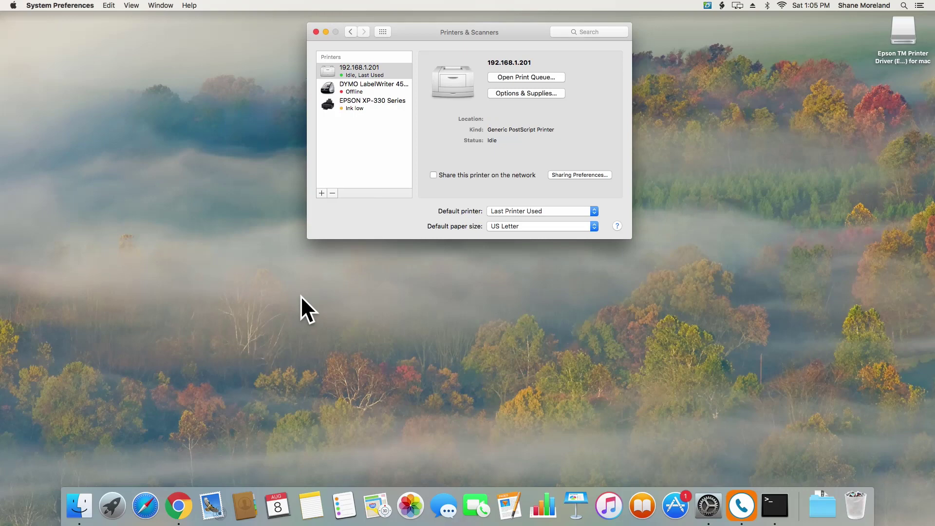
# Make 192.168.1.201 the default printer and return to Chrome
pyautogui.rightClick(360, 69)
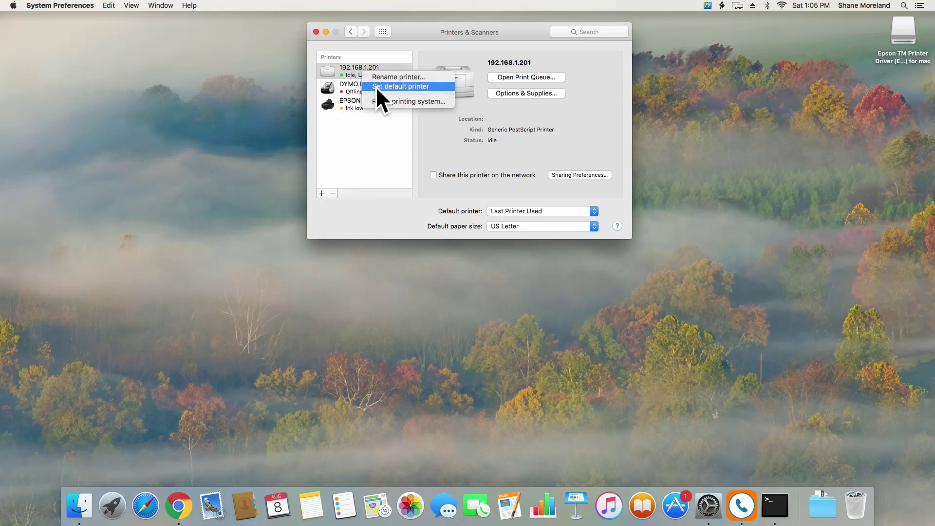
pyautogui.click(376, 86)
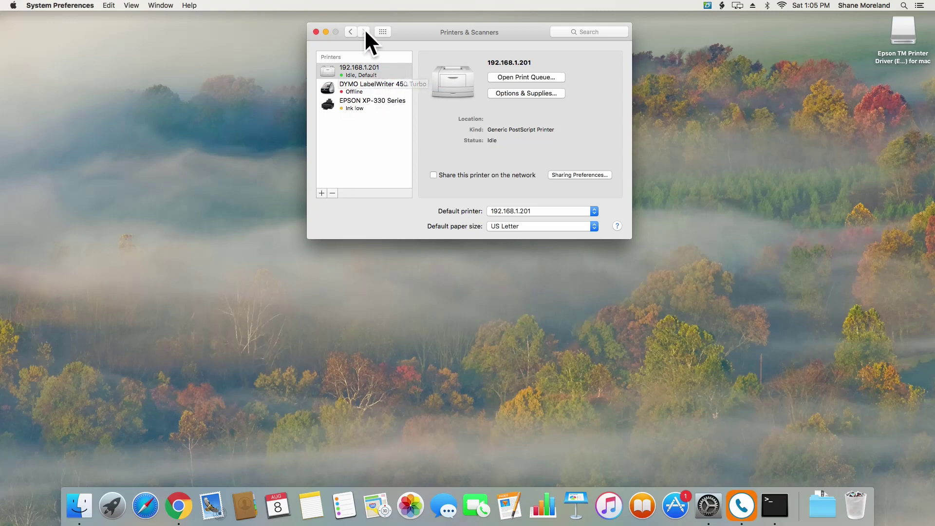
pyautogui.click(180, 502)
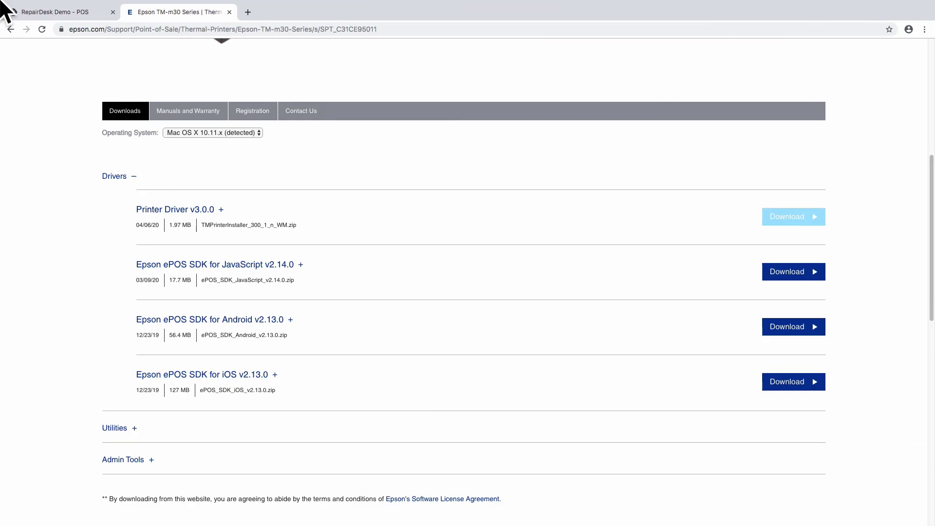
# From the RepairDesk POS tab, open Store Settings and the Epson page under Hardware Settings
pyautogui.click(34, 8)
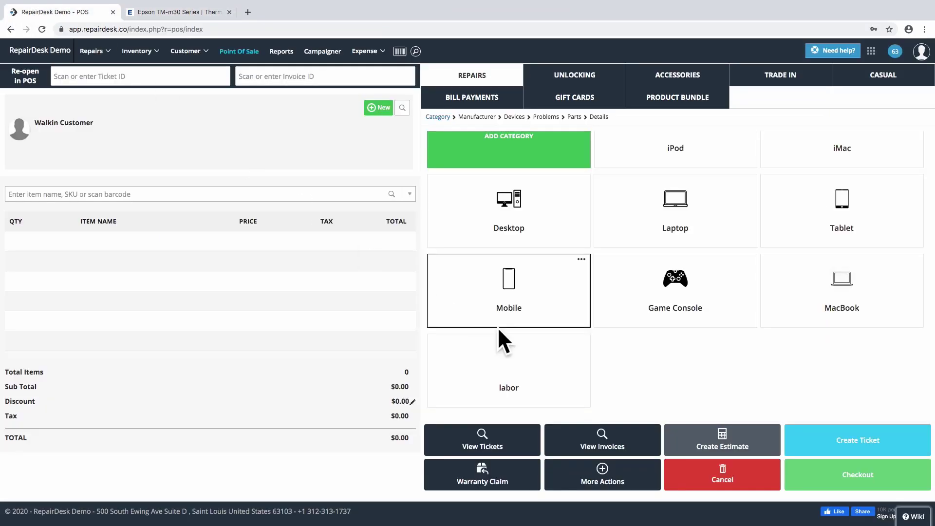
pyautogui.click(872, 51)
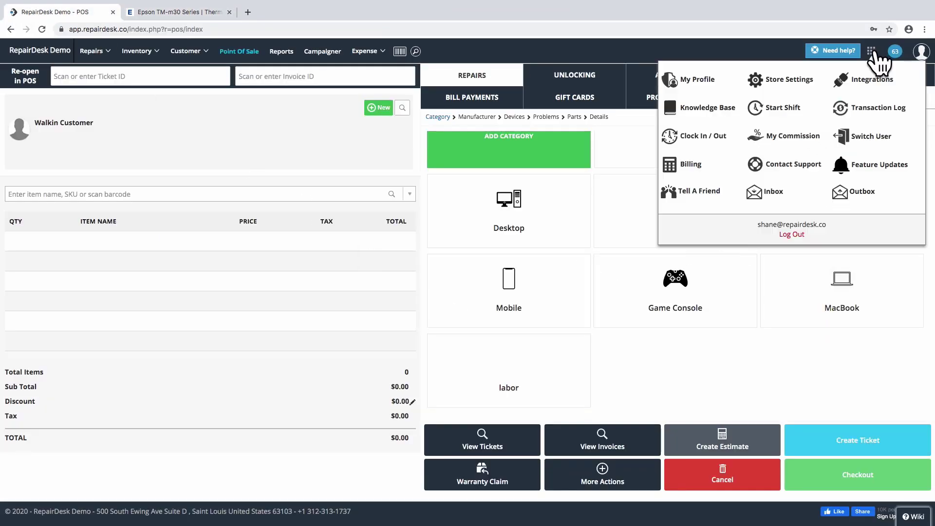
pyautogui.click(799, 81)
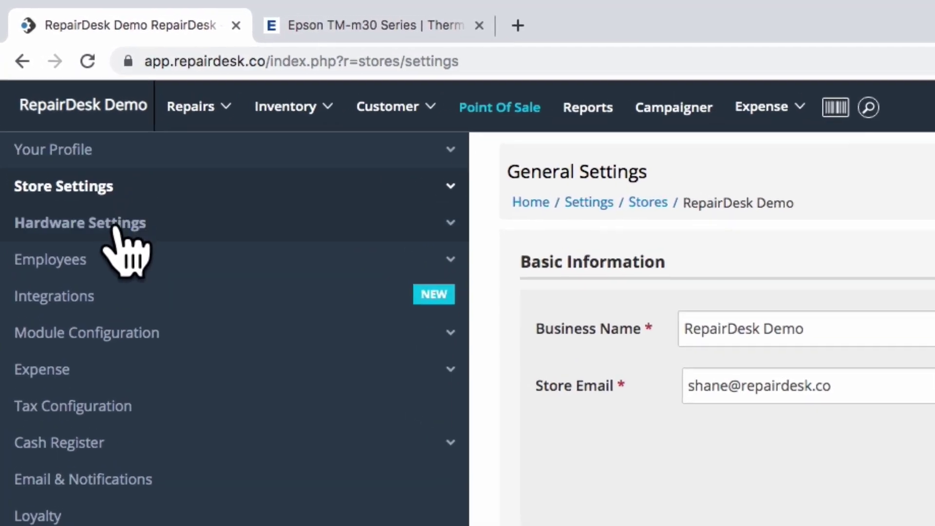
pyautogui.click(117, 224)
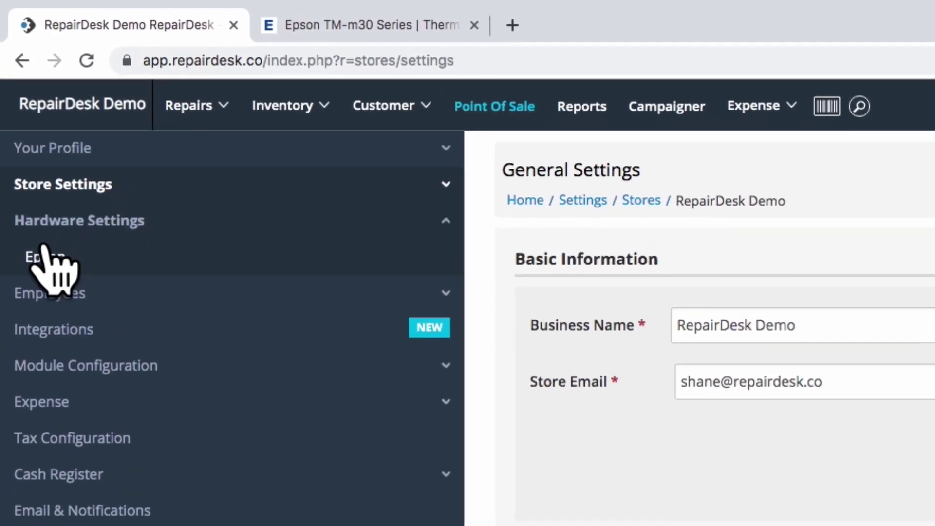
pyautogui.click(45, 259)
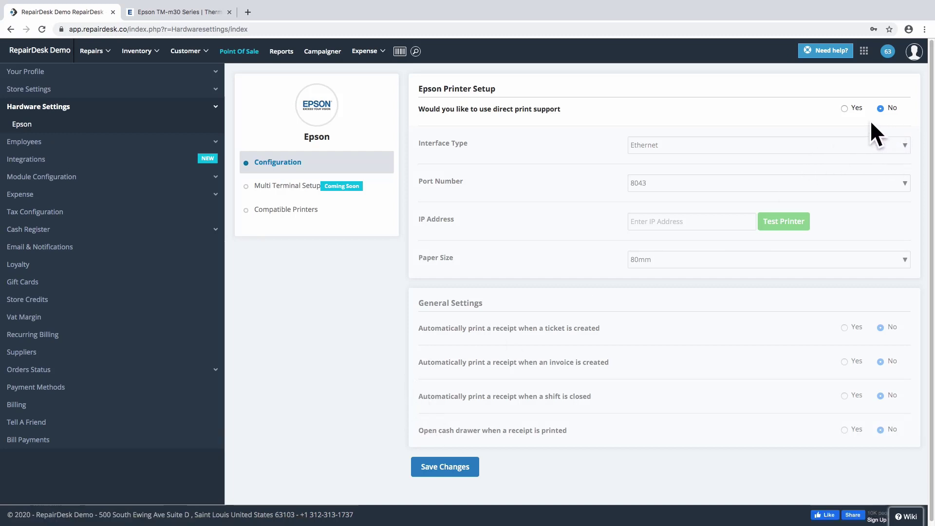
# Enable direct print over Ethernet at IP 192.168.1.201 and send a test print
pyautogui.click(845, 109)
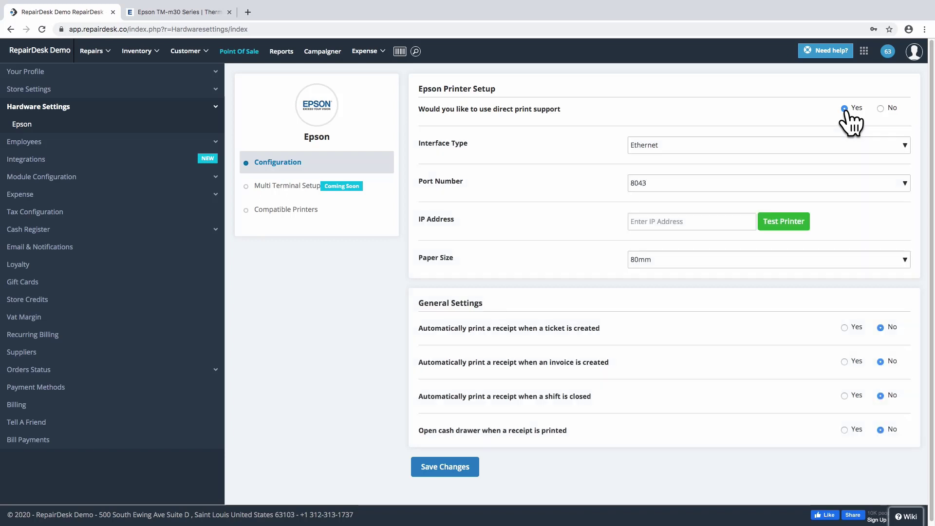
pyautogui.click(834, 145)
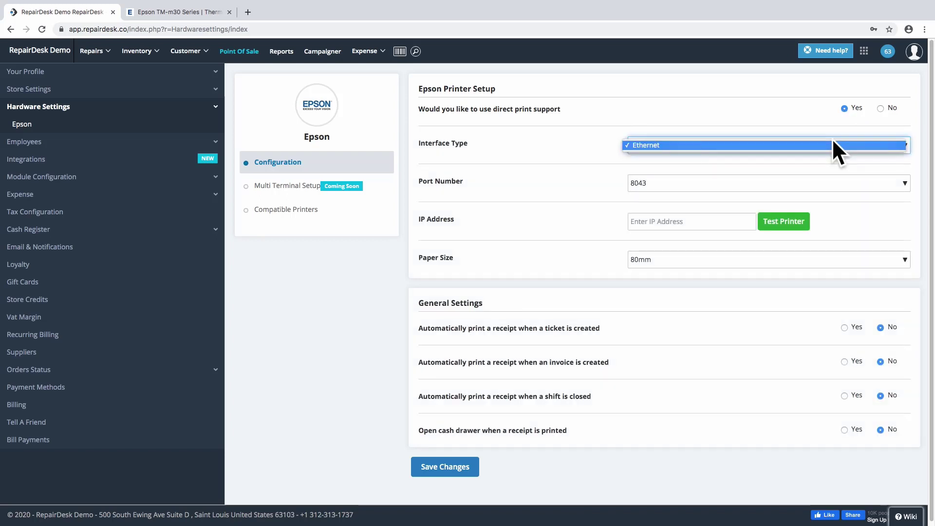
pyautogui.click(833, 146)
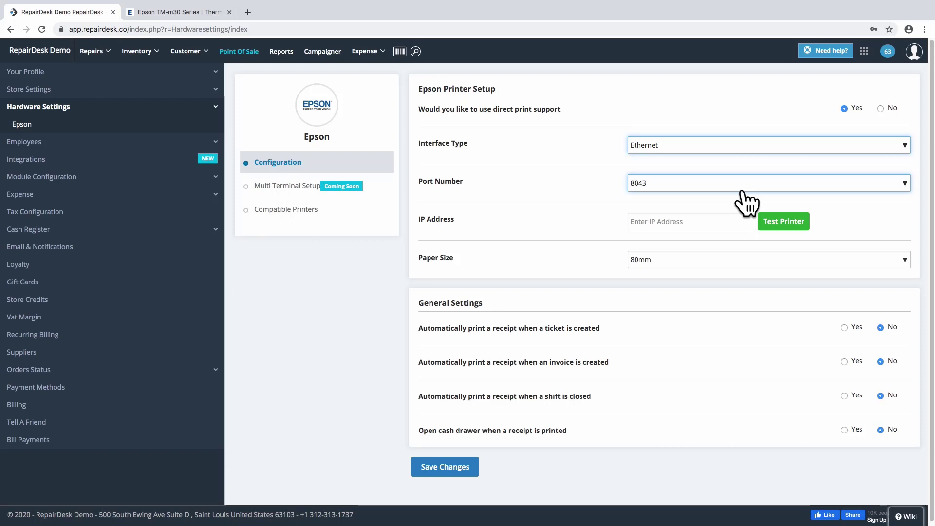
pyautogui.click(639, 224)
pyautogui.write('192.168.')
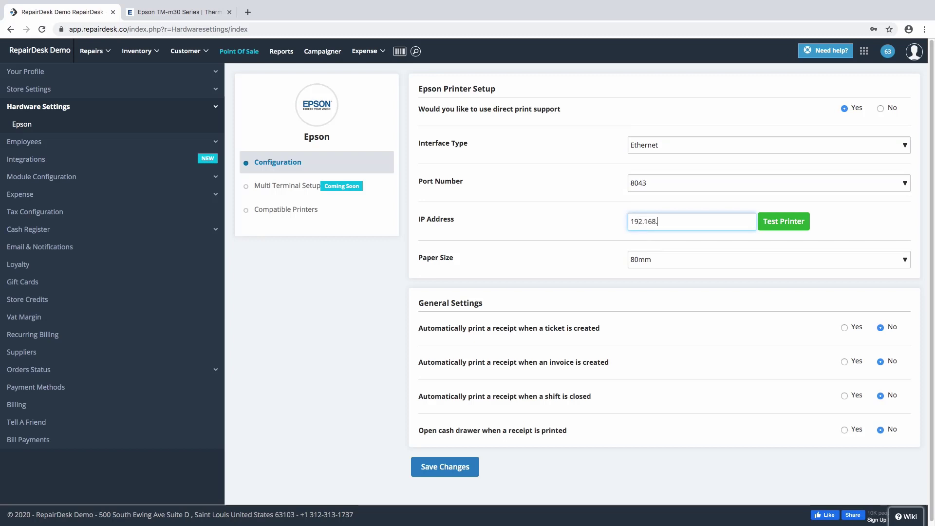
pyautogui.write('1.201')
pyautogui.click(782, 225)
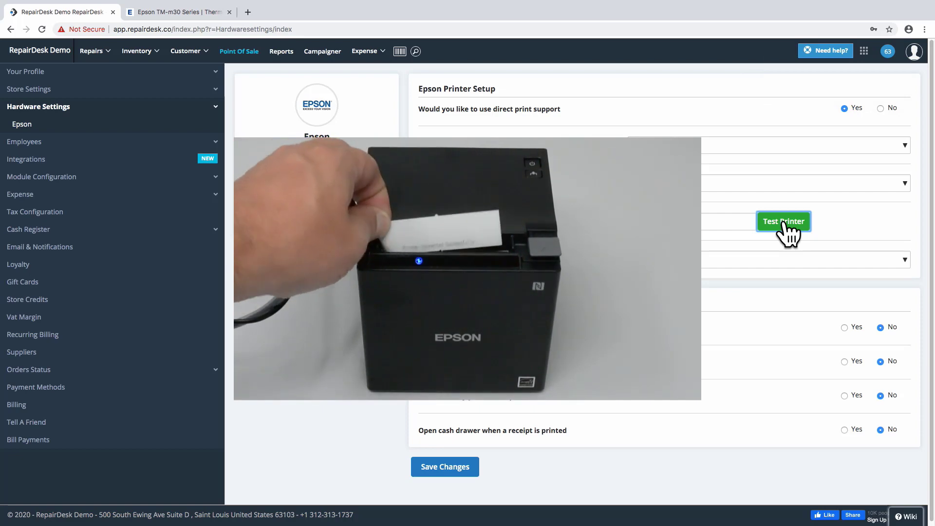
# Save the Epson direct-print settings and go to Repairs > Manage Tickets
pyautogui.click(437, 467)
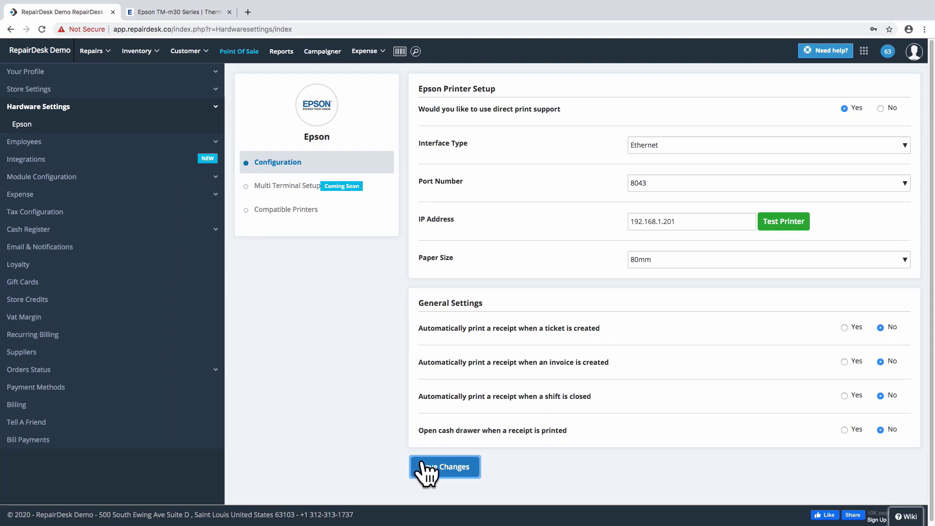
pyautogui.moveTo(100, 58)
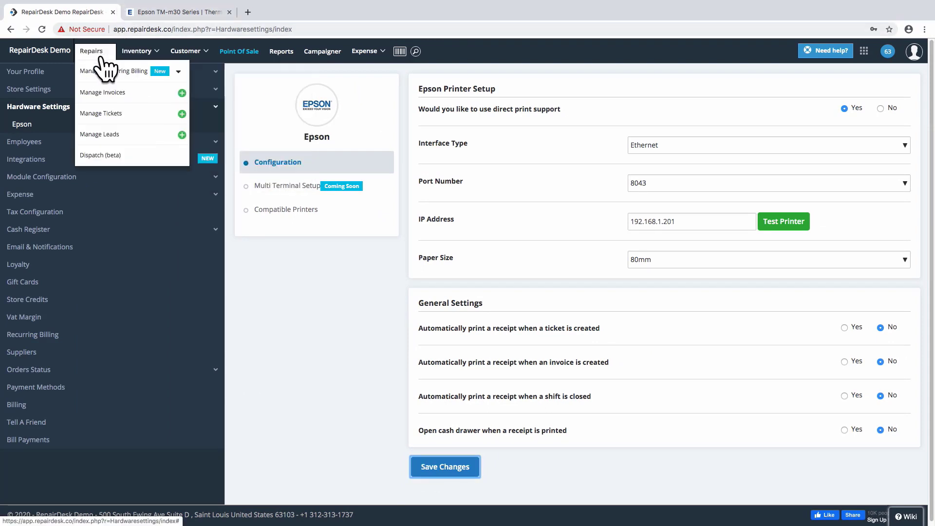
pyautogui.click(110, 115)
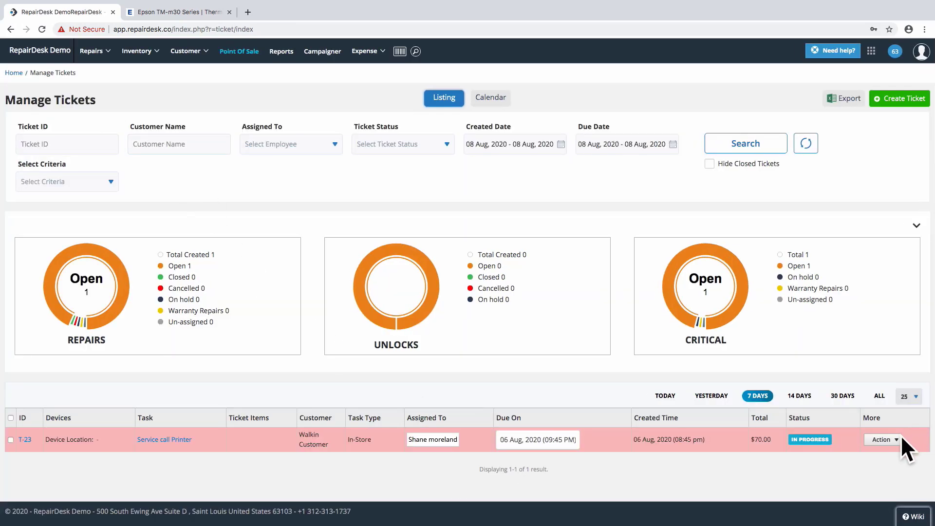
# Print a thermal receipt for ticket T-23 from its Action menu
pyautogui.click(897, 438)
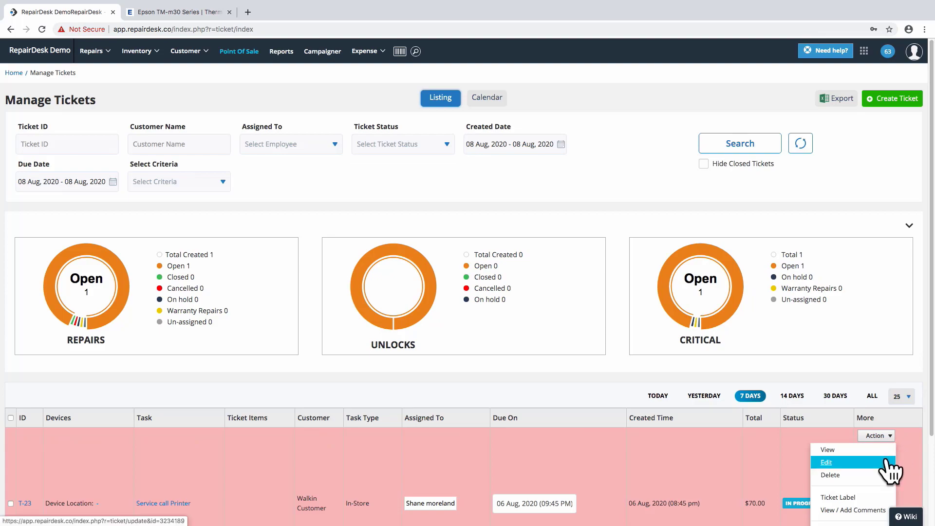
pyautogui.scroll(-3, 890, 470)
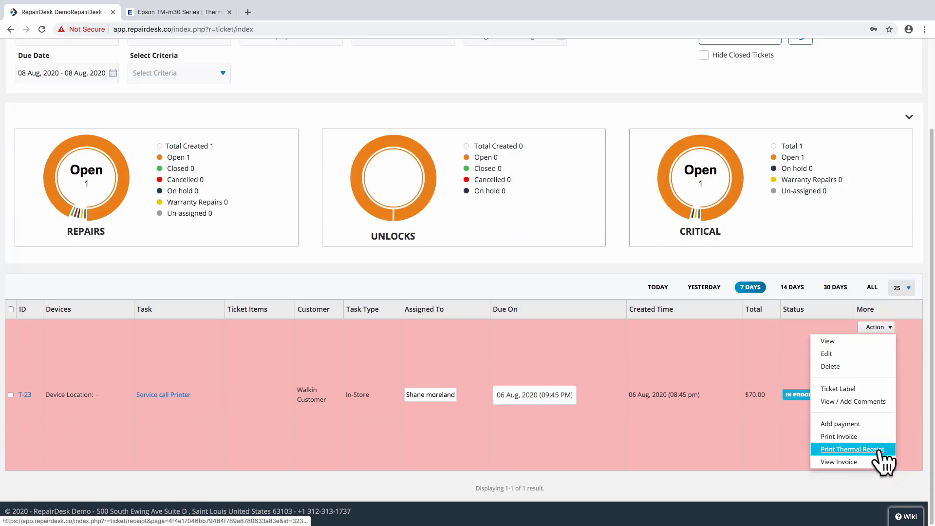
pyautogui.click(880, 451)
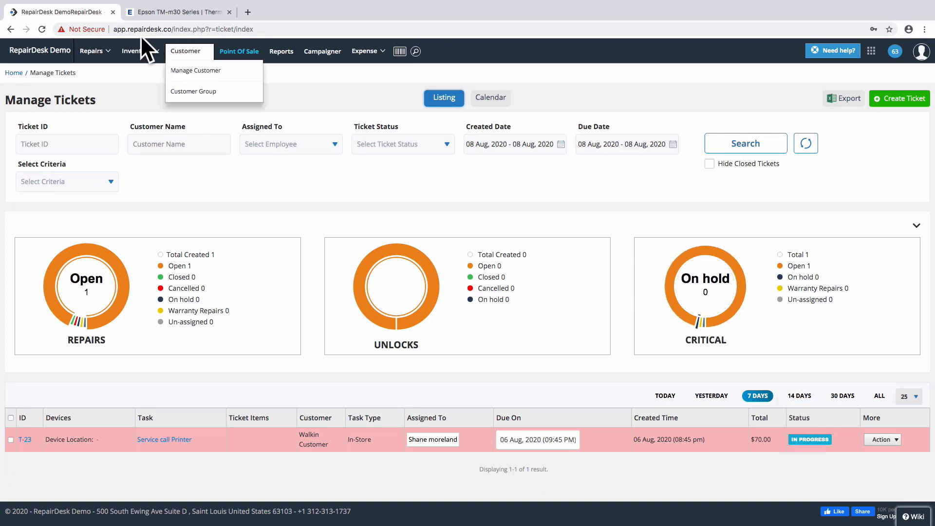
pyautogui.click(247, 13)
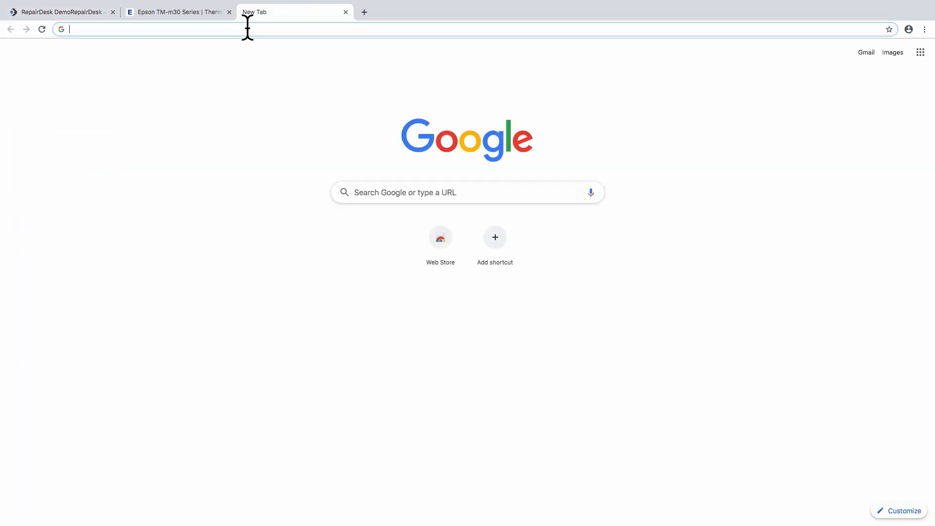
pyautogui.write('192.16')
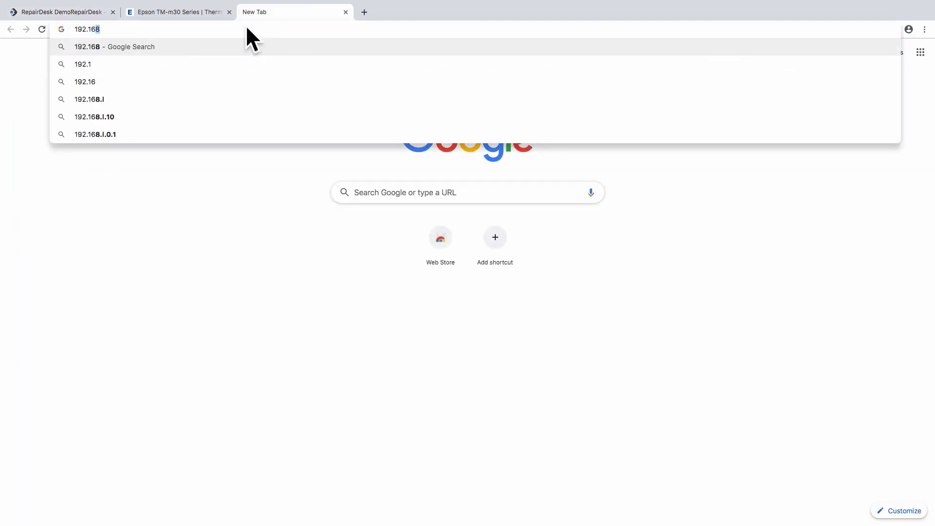
pyautogui.write('8.1.201')
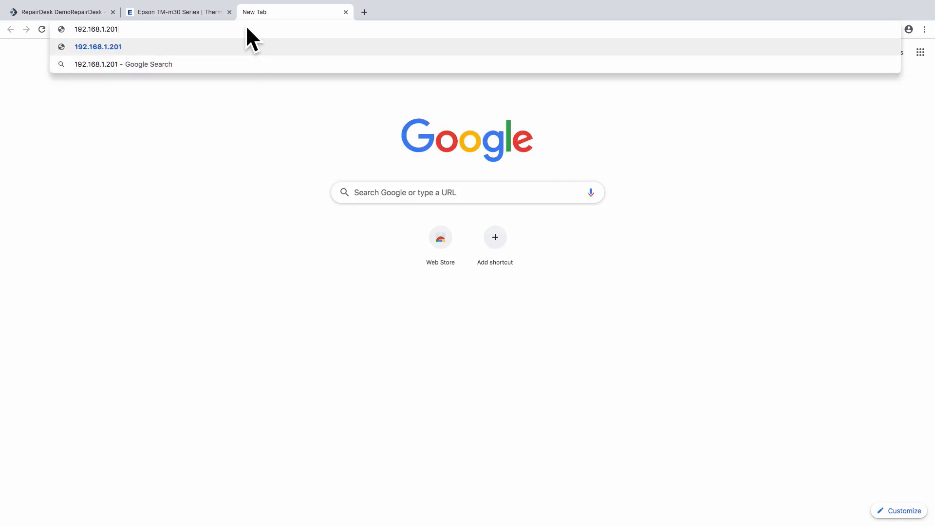
pyautogui.press('Return')
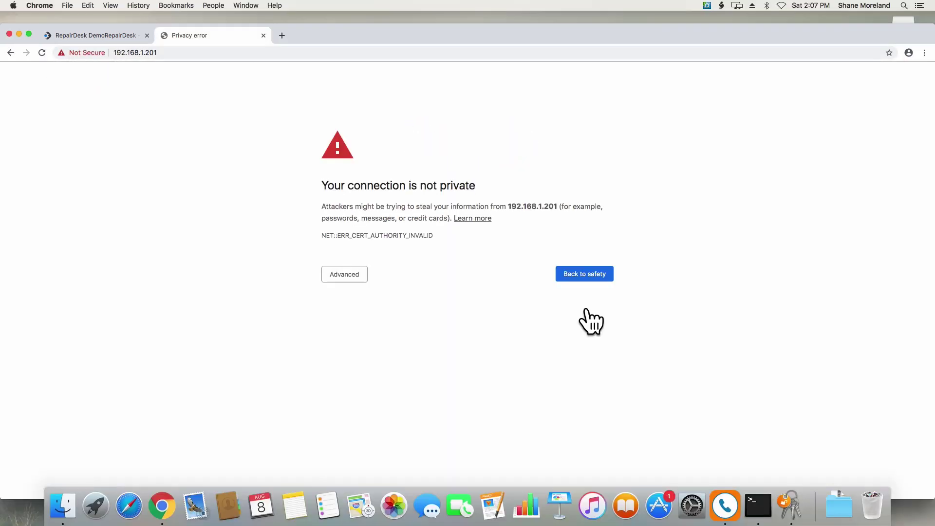
pyautogui.click(325, 276)
pyautogui.click(353, 349)
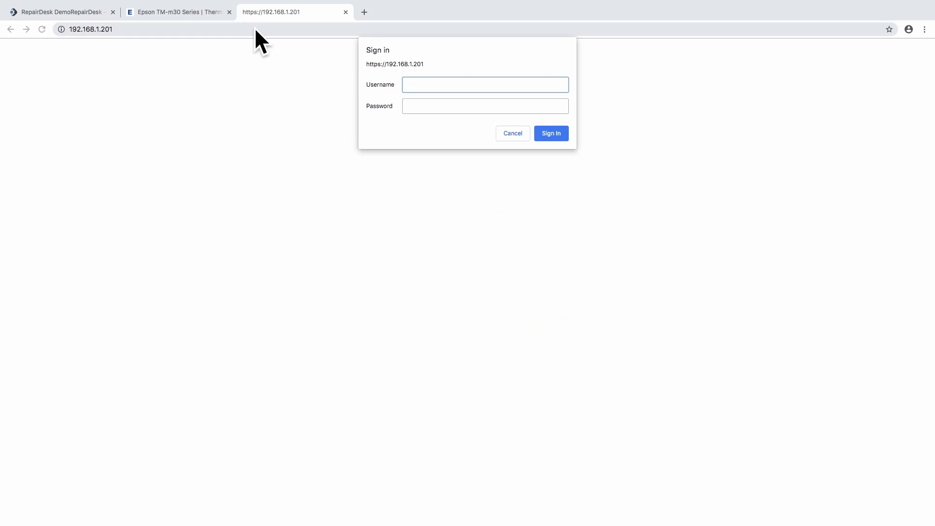
# Enter the printer's admin username and password in the sign-in dialog
pyautogui.write('epson')
pyautogui.press('Tab')
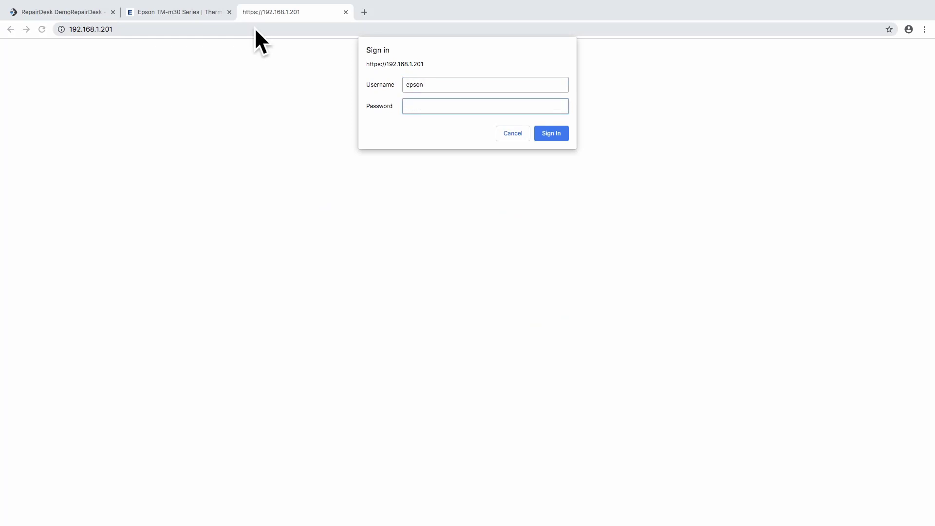
pyautogui.write('epso')
# Sign in, create a self-signed certificate for 192.168.1.201 under SSL/TLS, and reset the printer
pyautogui.click(561, 133)
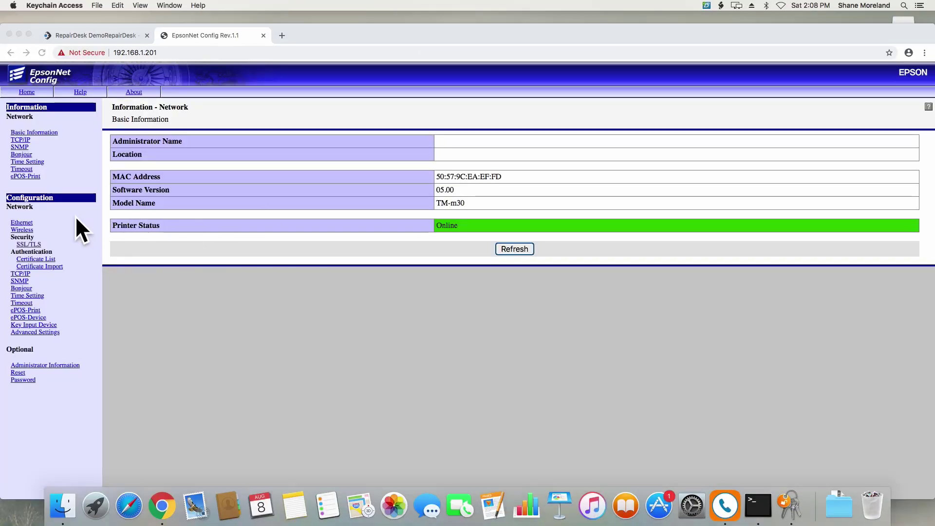
pyautogui.click(30, 246)
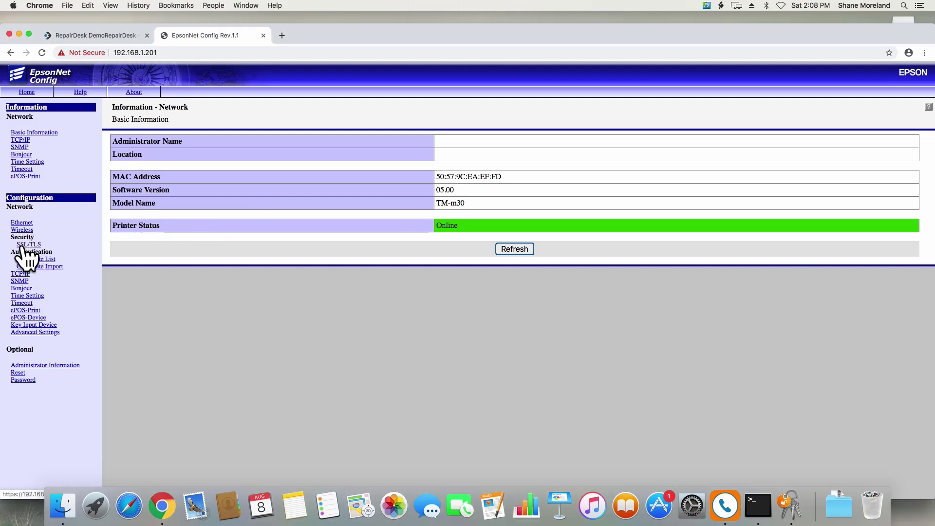
pyautogui.click(21, 246)
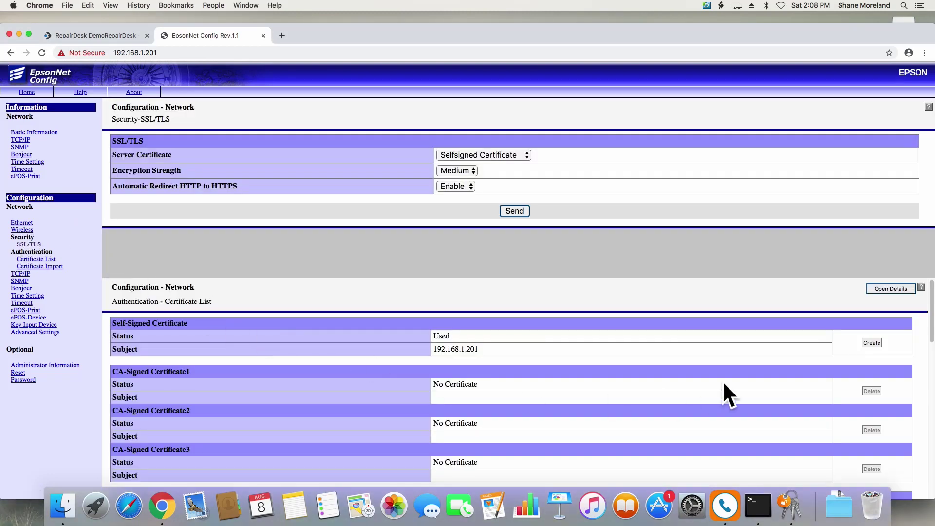
pyautogui.click(879, 342)
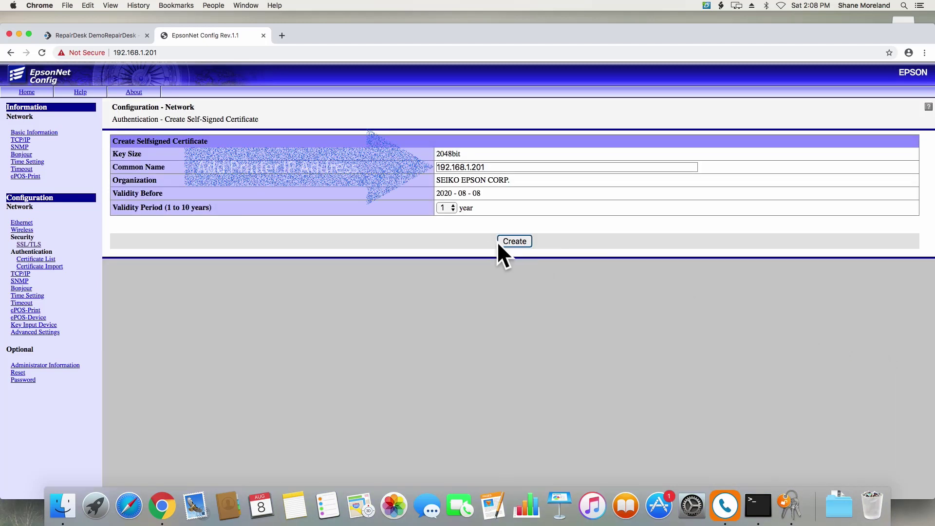
pyautogui.click(504, 240)
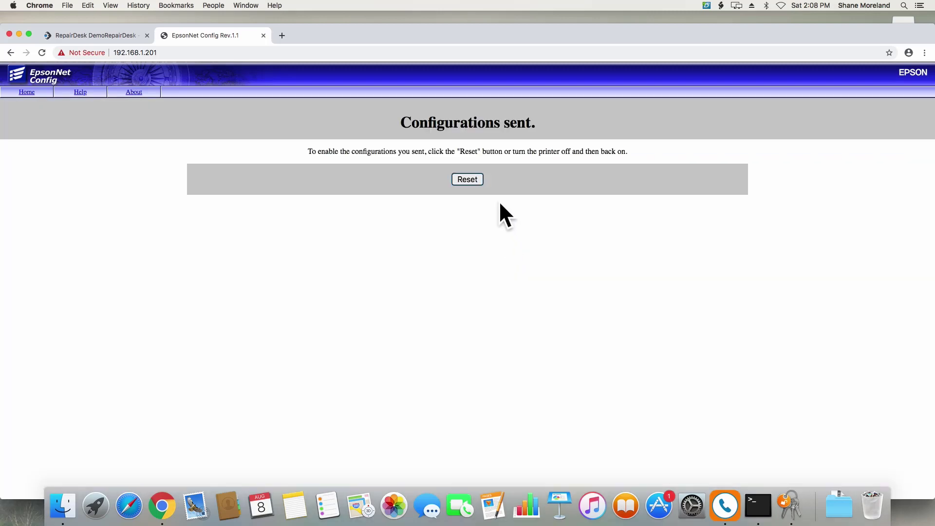
pyautogui.click(478, 182)
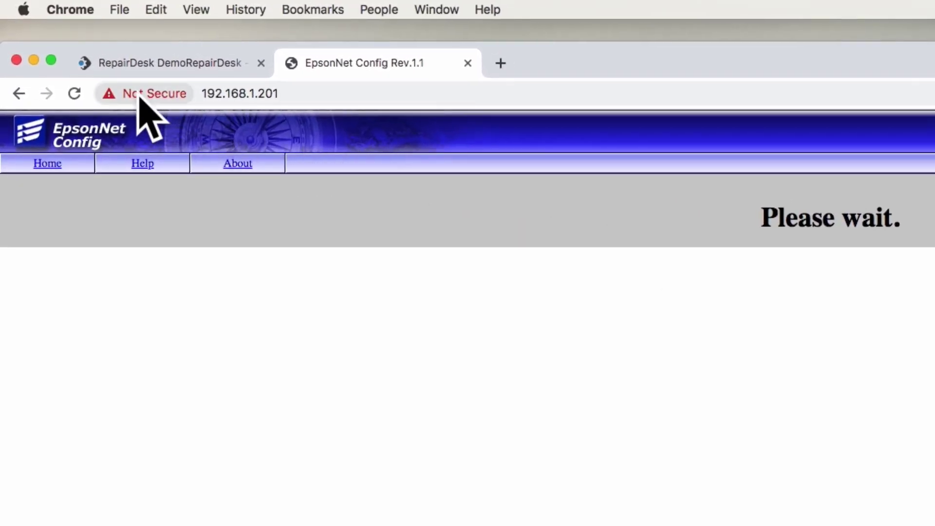
# Save the site's certificate to the desktop as 192.168.1.201.cer
pyautogui.click(142, 95)
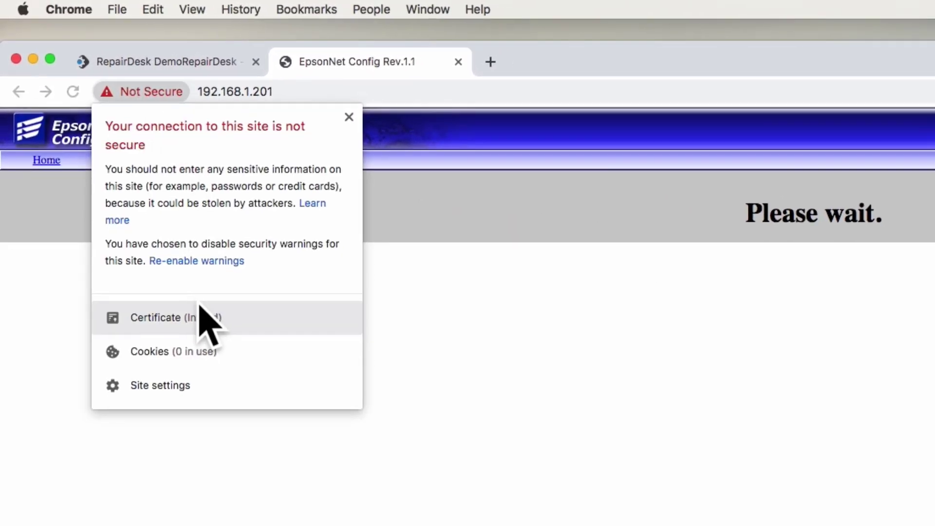
pyautogui.click(200, 312)
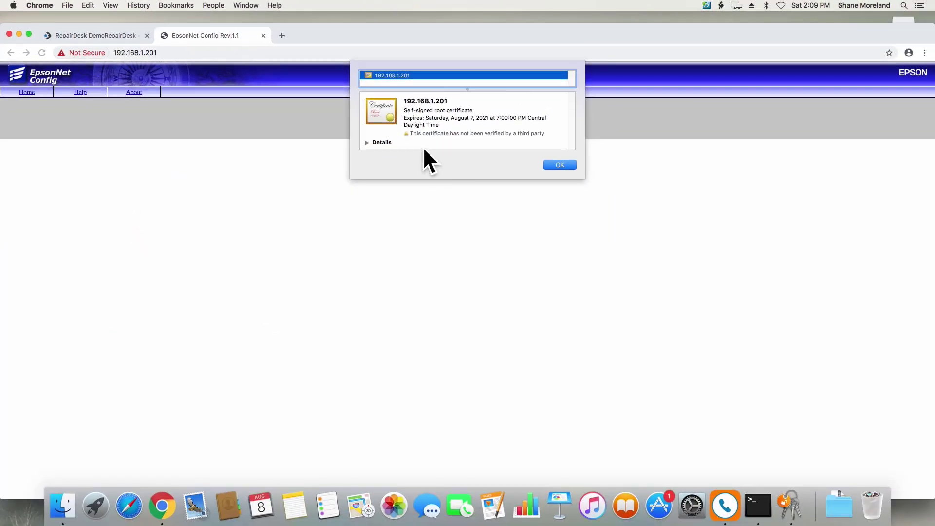
pyautogui.moveTo(298, 343); pyautogui.dragTo(29, 509)
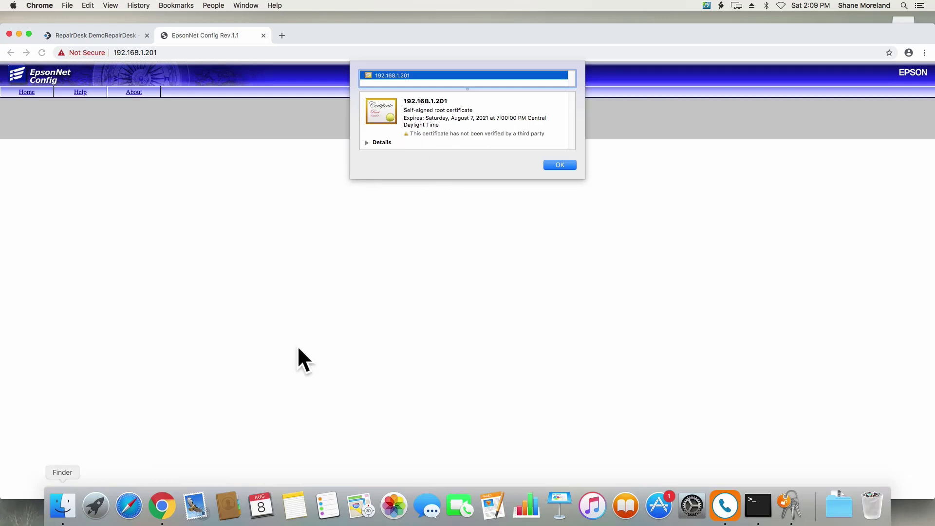
pyautogui.click(18, 34)
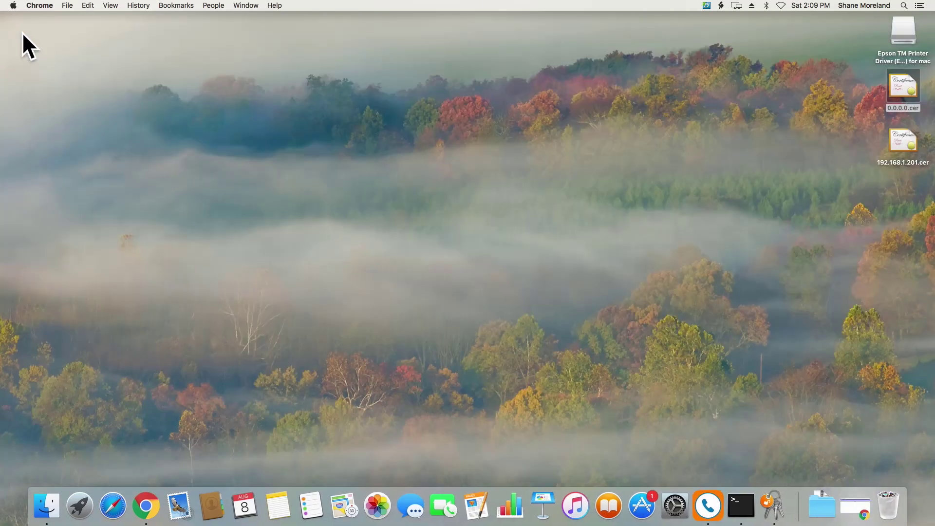
# Import 192.168.1.201.cer into the login keychain
pyautogui.doubleClick(904, 149)
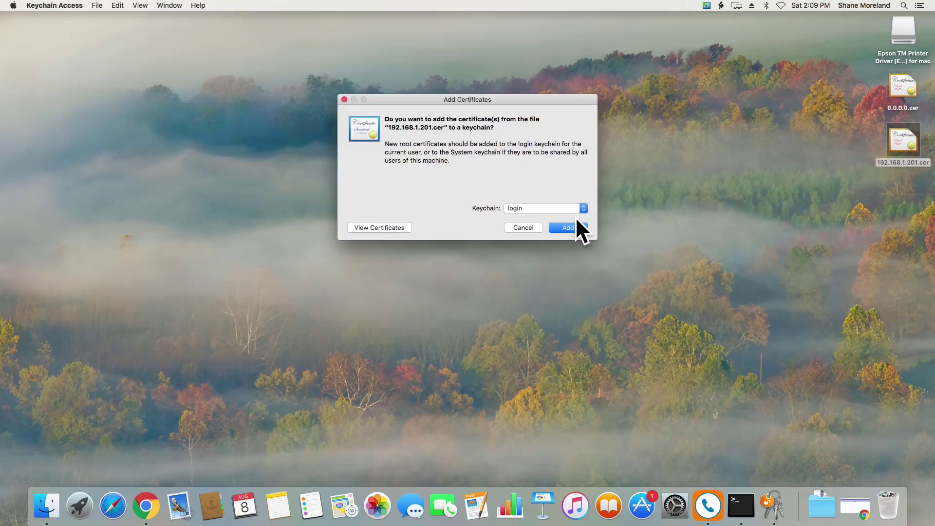
pyautogui.click(574, 223)
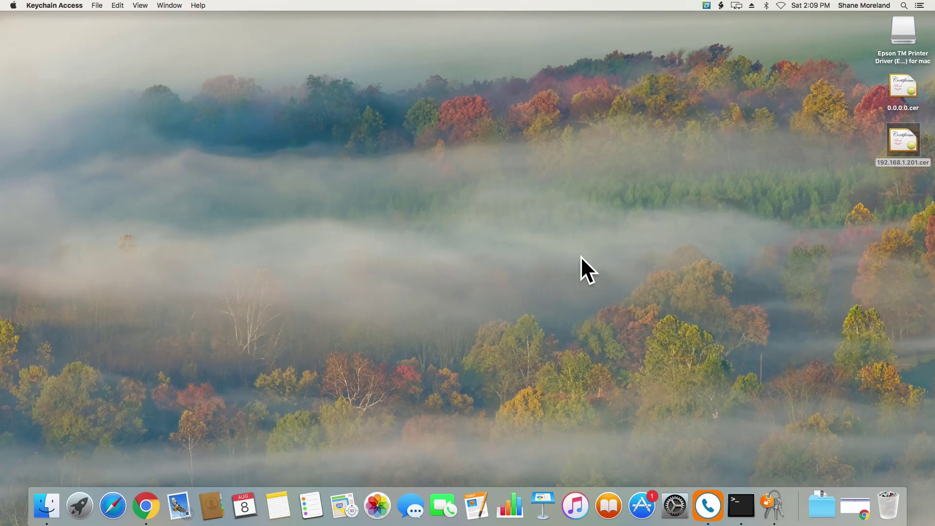
pyautogui.click(774, 505)
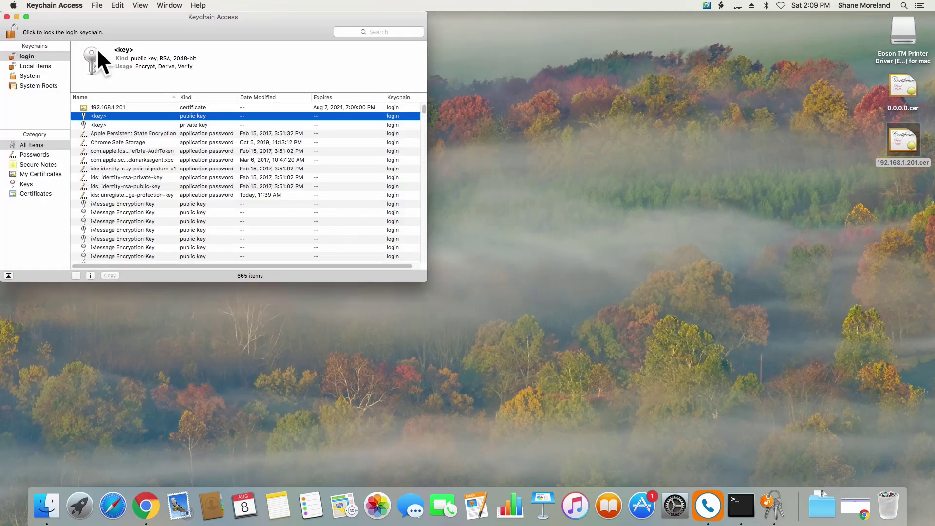
# Set the 192.168.1.201 certificate to Always Trust and authorise with the account password
pyautogui.doubleClick(142, 105)
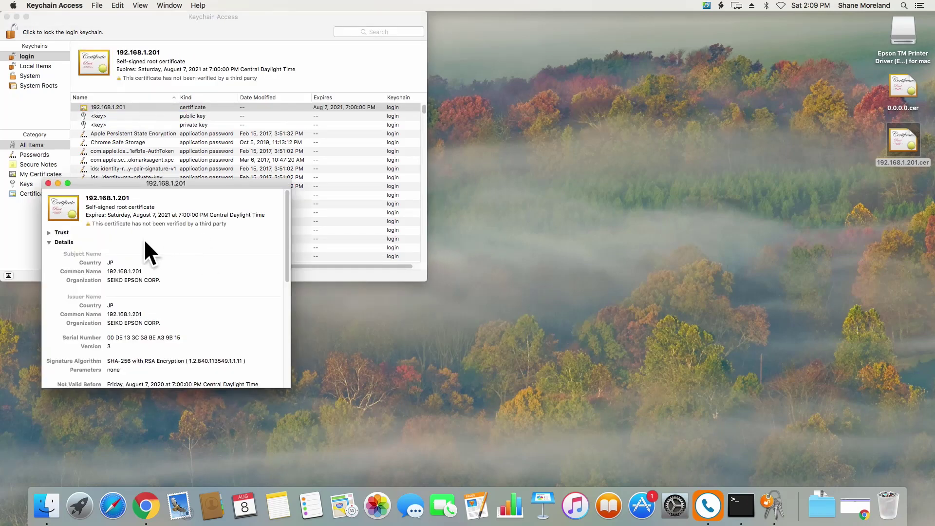
pyautogui.click(49, 233)
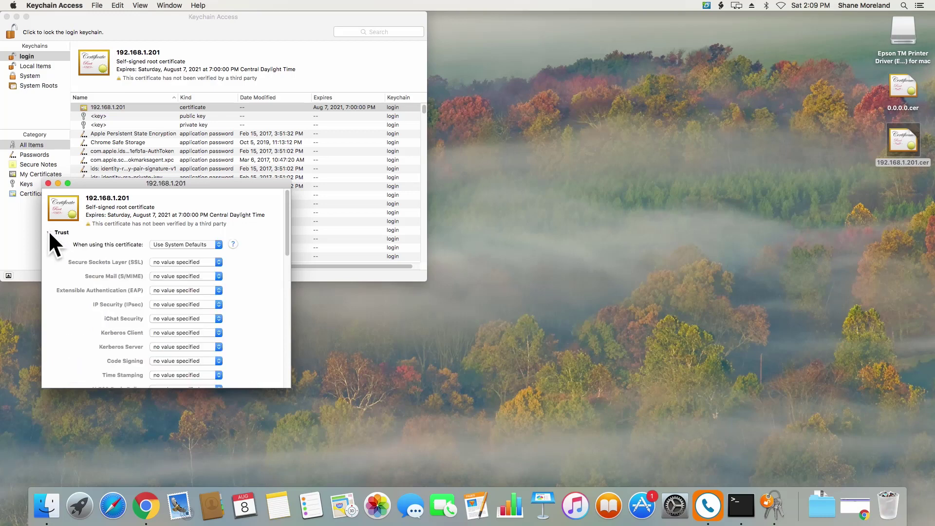
pyautogui.click(197, 246)
pyautogui.click(197, 254)
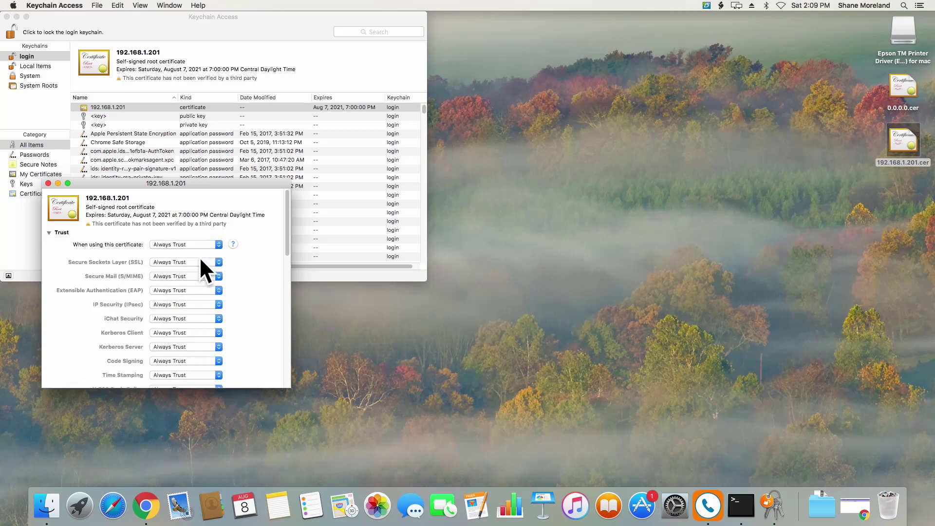
pyautogui.moveTo(284, 201); pyautogui.dragTo(291, 348)
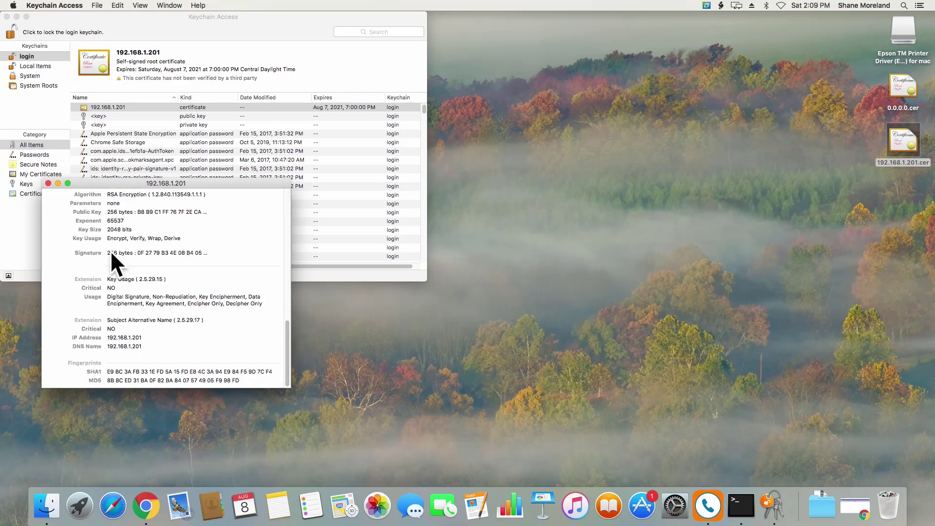
pyautogui.click(48, 183)
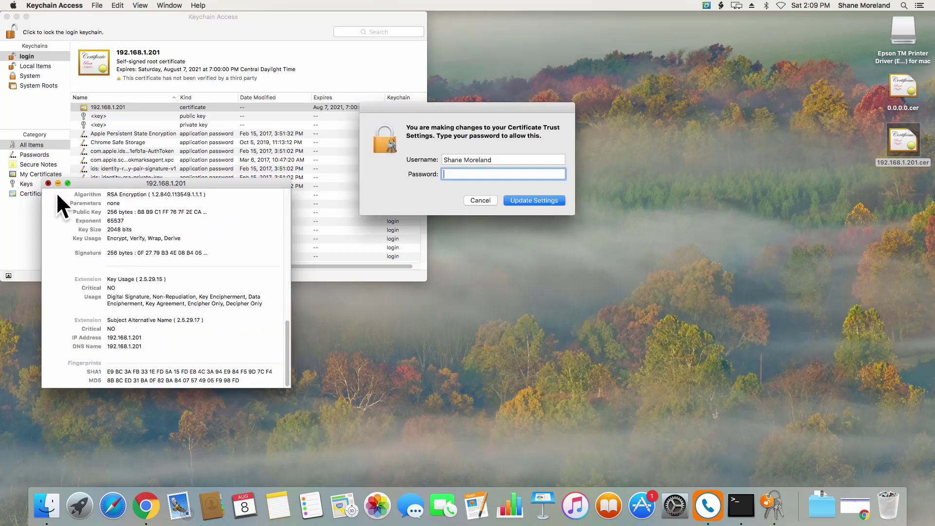
pyautogui.write('•••••••••')
pyautogui.click(518, 202)
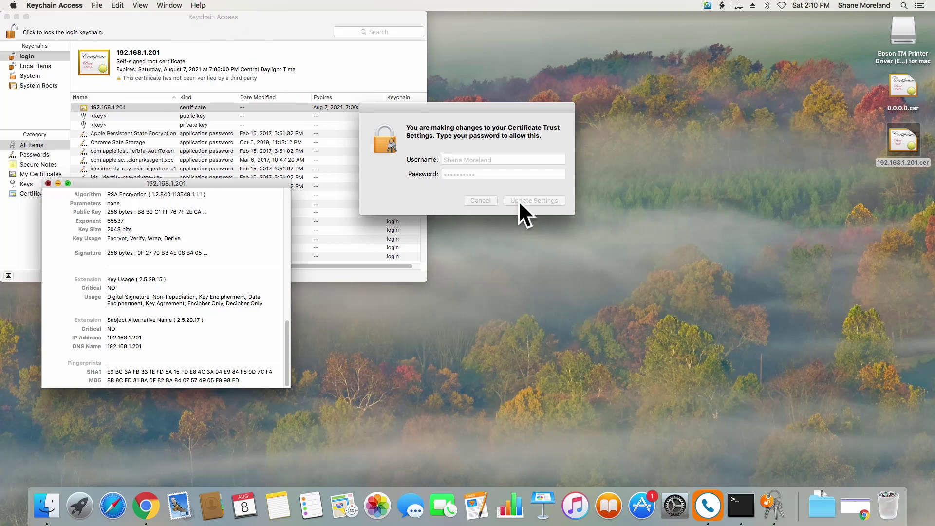
# Close Keychain Access, dismiss Chrome's certificate sheet, and return to RepairDesk's Manage Tickets tab
pyautogui.click(6, 16)
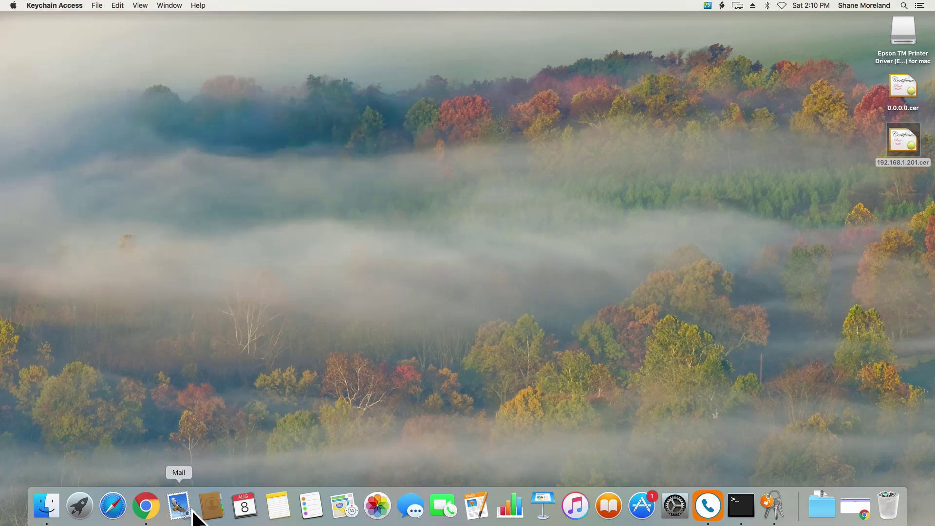
pyautogui.click(146, 506)
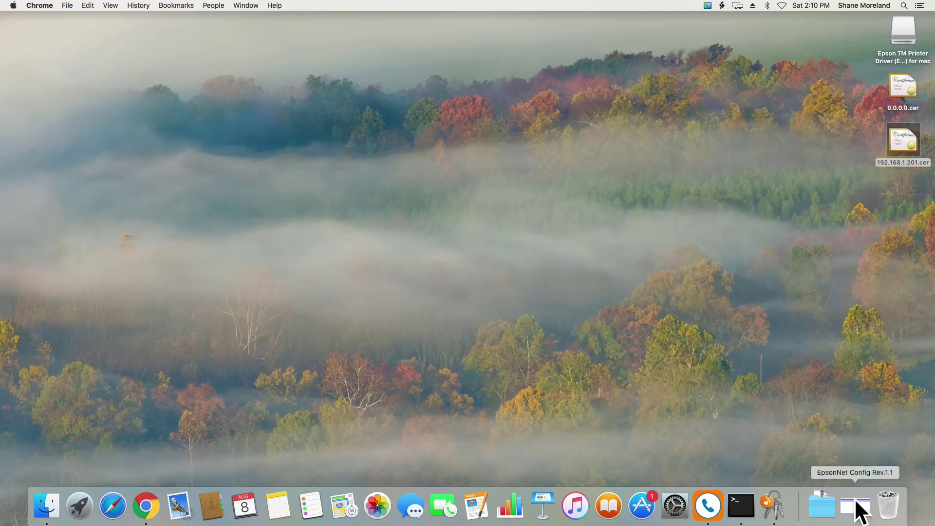
pyautogui.click(855, 502)
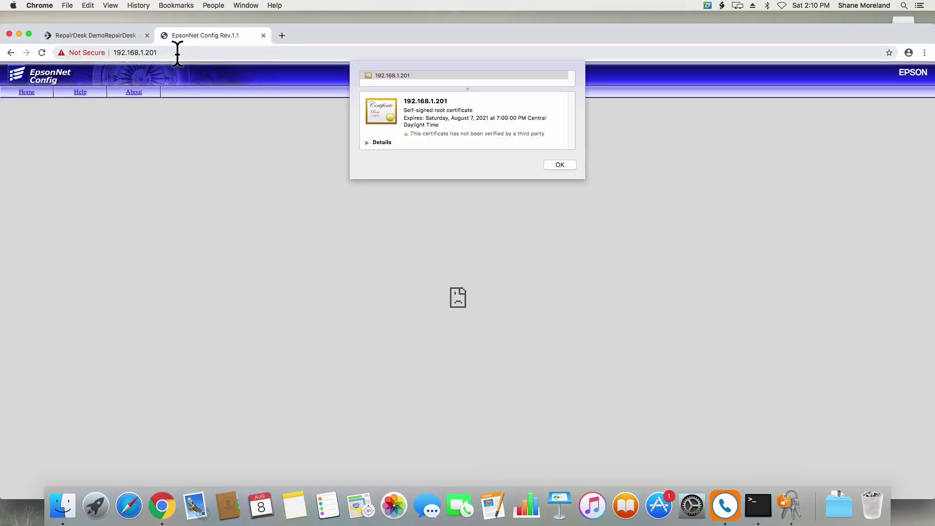
pyautogui.click(564, 165)
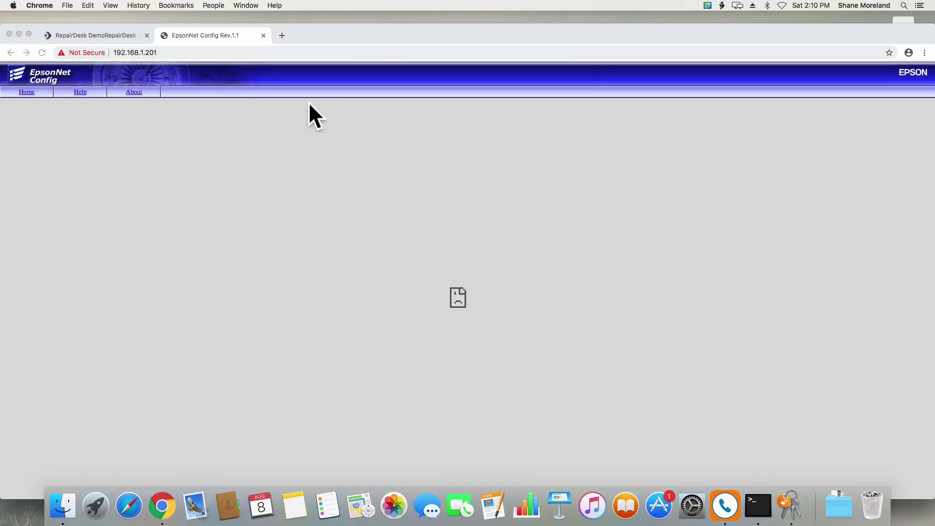
pyautogui.click(73, 34)
pyautogui.moveTo(91, 75)
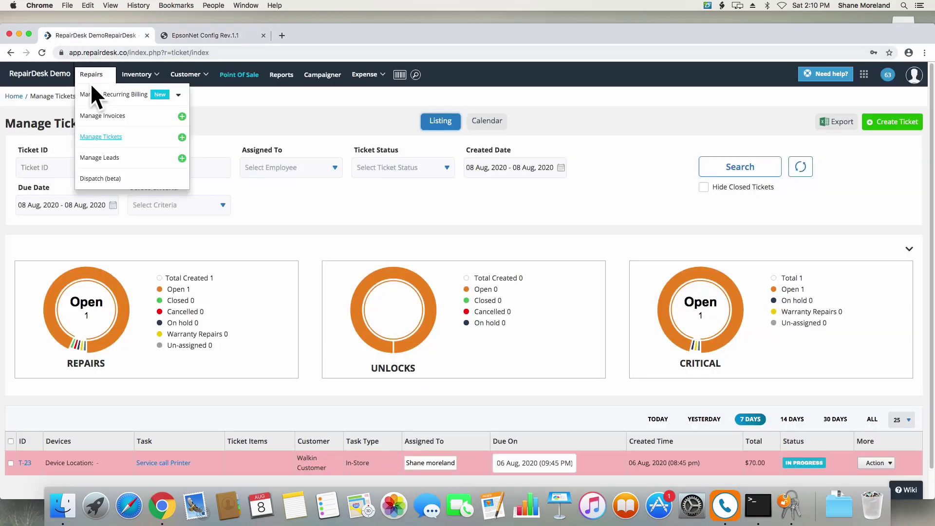